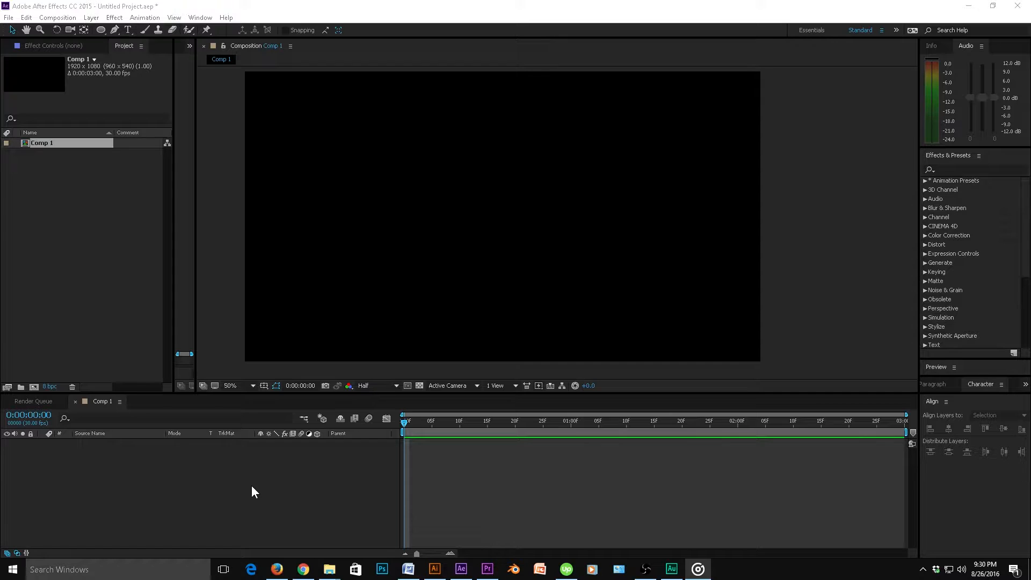
- Review the basic settings of Comp 1, including its size, frame rate and duration, and leave them as they are
{"action": "left_click", "coordinate": [60, 19]}
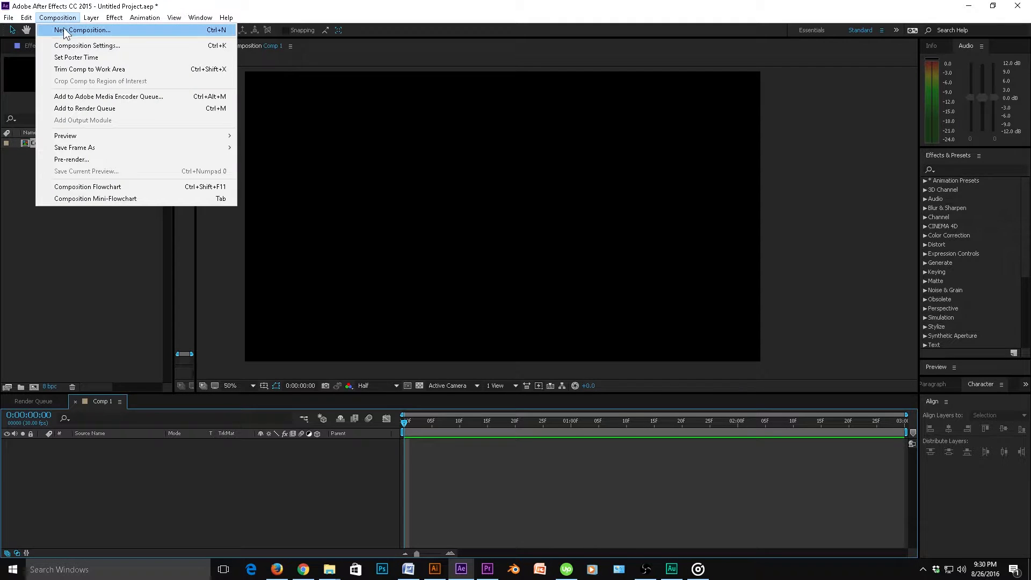
{"action": "left_click", "coordinate": [87, 47]}
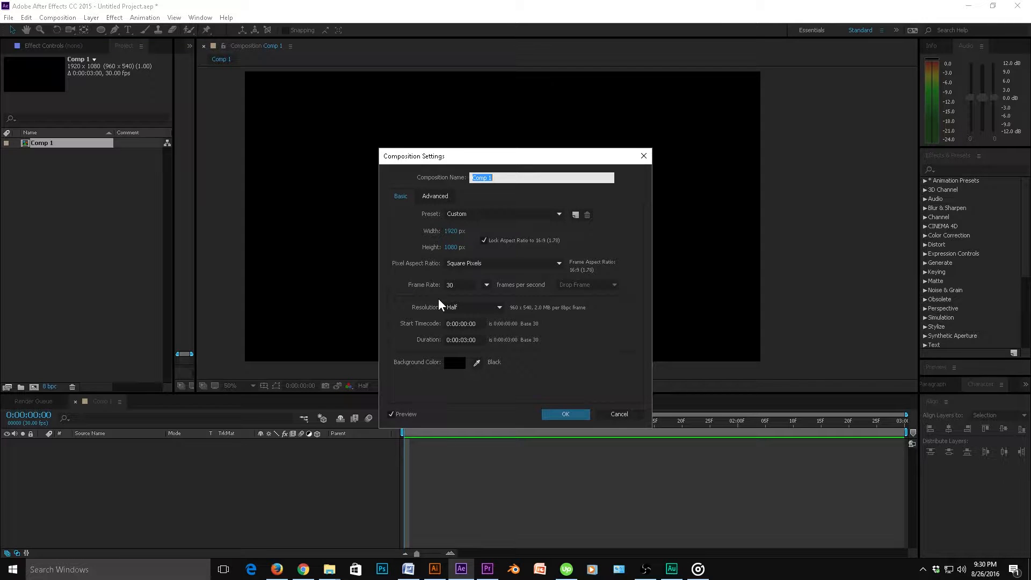
{"action": "left_click", "coordinate": [564, 414]}
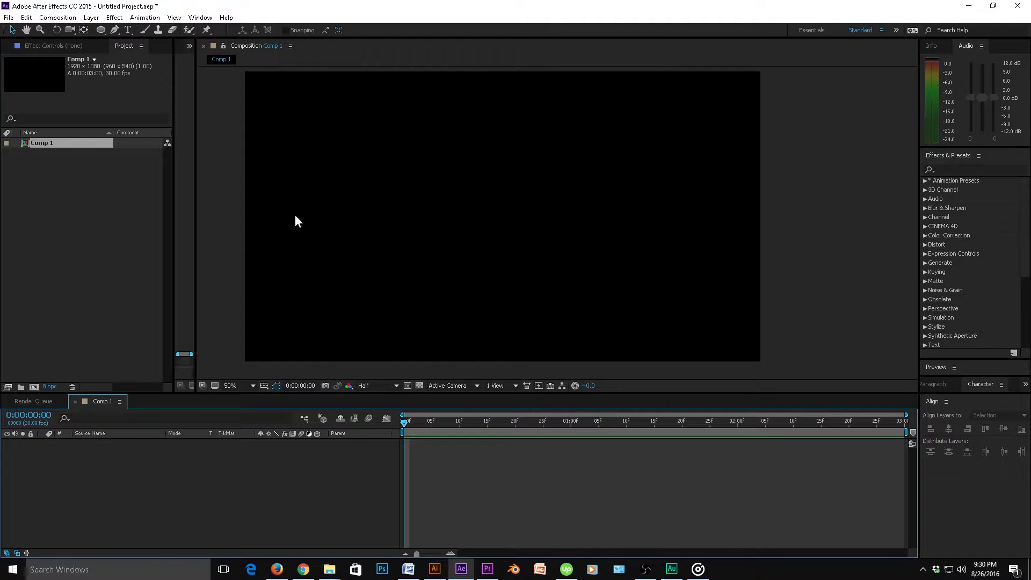
- Draw a large white circle with the Ellipse tool and move it to about the centre of the composition
{"action": "left_click", "coordinate": [102, 31]}
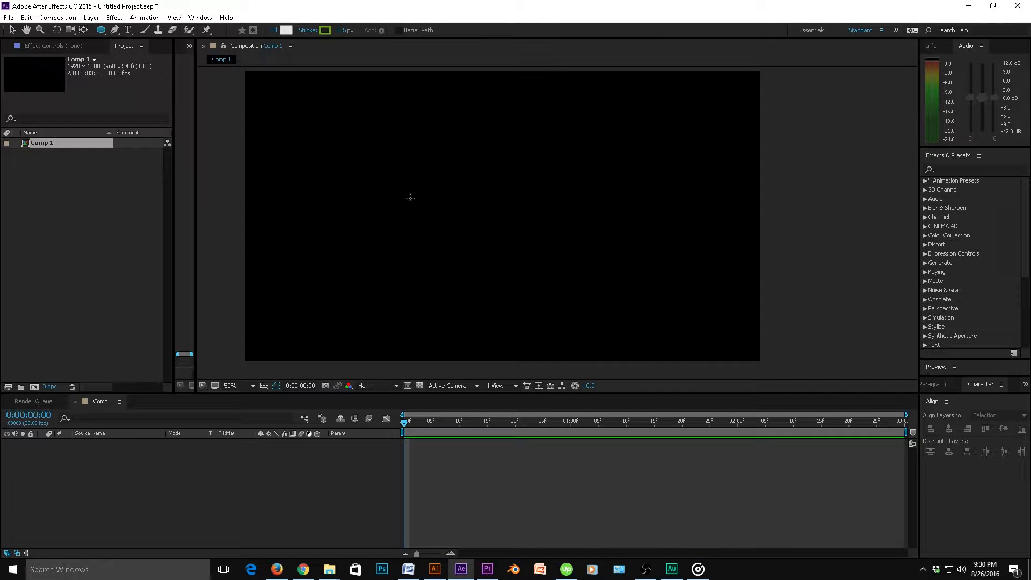
{"action": "left_click_drag", "start_coordinate": [403, 177], "coordinate": [581, 315]}
{"action": "left_click", "coordinate": [12, 30]}
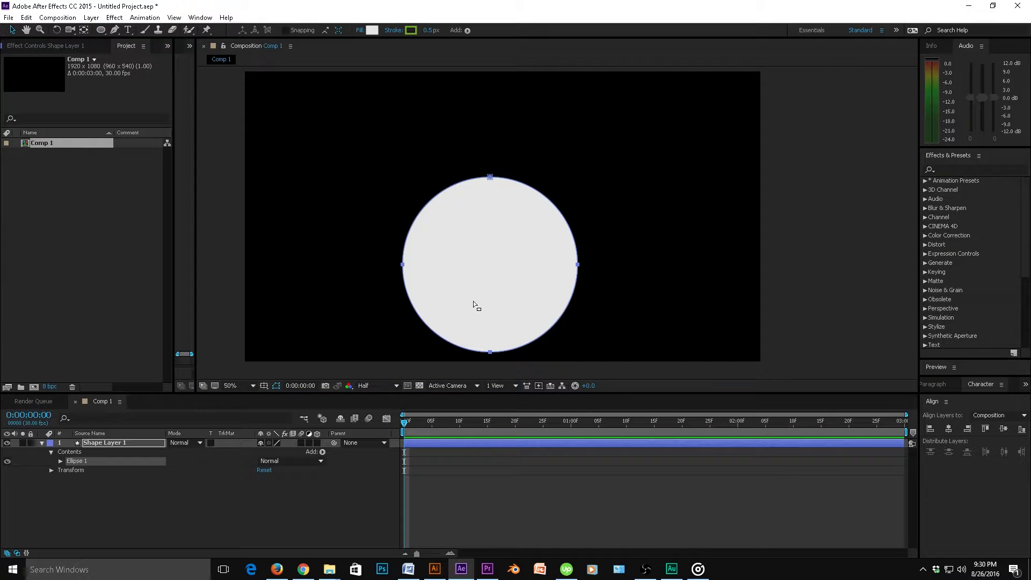
{"action": "left_click_drag", "start_coordinate": [473, 302], "coordinate": [479, 271]}
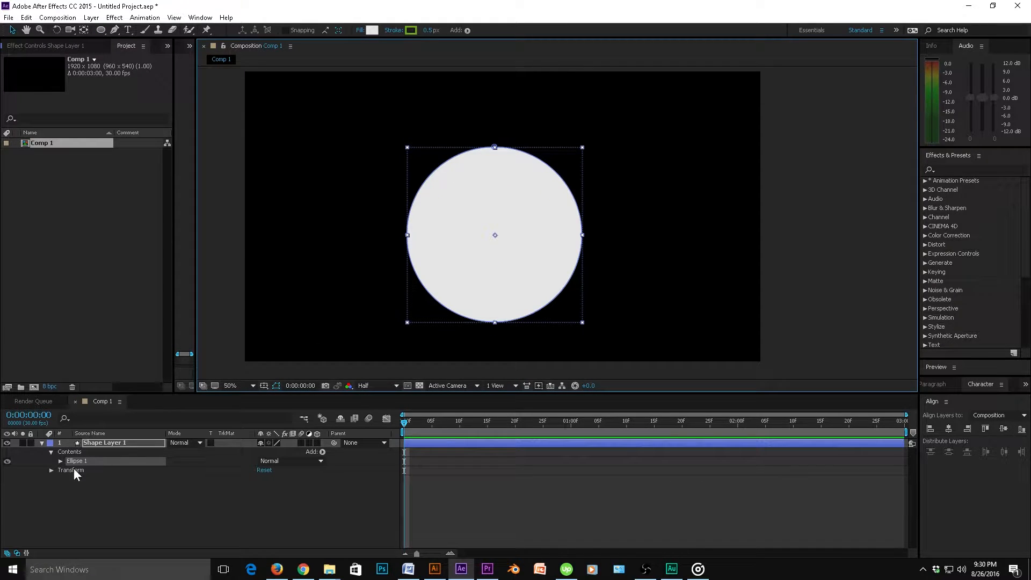
- Reveal the circle layer's transform properties, set Position to 1015, 540 and start Position keyframing at frame 0
{"action": "left_click", "coordinate": [52, 470]}
{"action": "left_click_drag", "start_coordinate": [267, 489], "coordinate": [298, 491]}
{"action": "left_click_drag", "start_coordinate": [439, 424], "coordinate": [396, 445]}
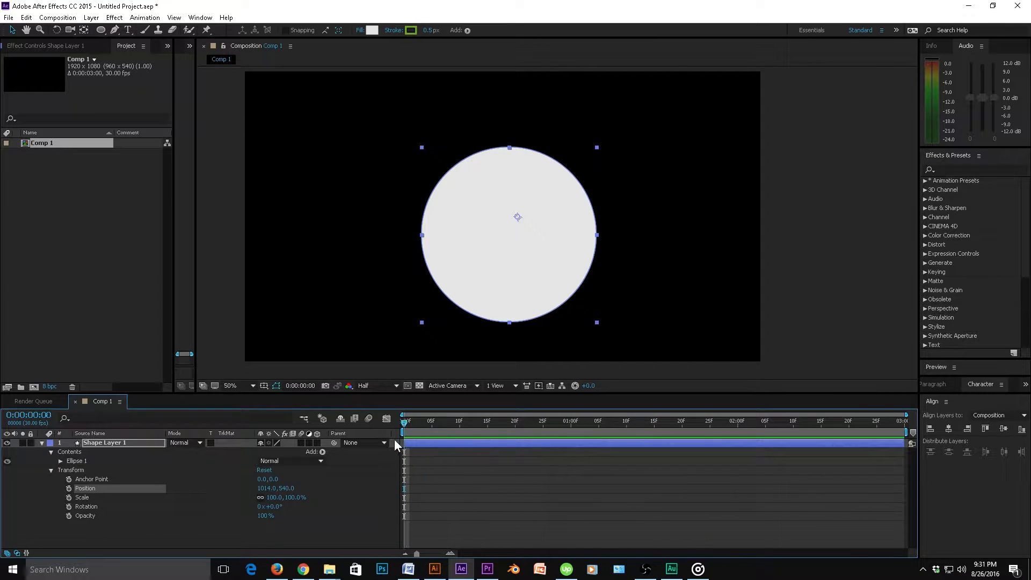
{"action": "left_click_drag", "start_coordinate": [260, 490], "coordinate": [261, 490]}
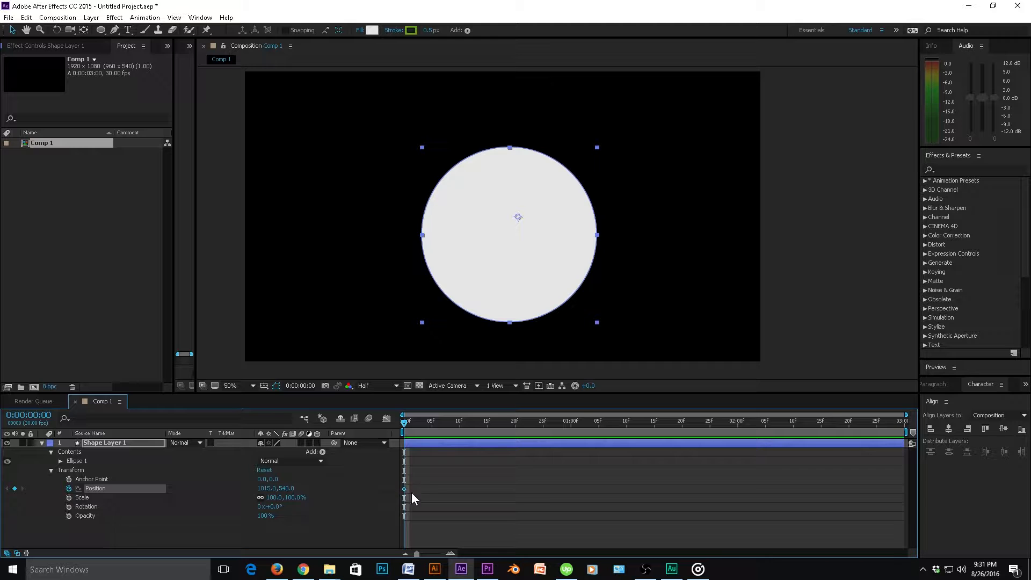
- Add a Position keyframe at frame 10 with the circle moved horizontally to the composition's left side, at 417, 540
{"action": "left_click_drag", "start_coordinate": [408, 424], "coordinate": [460, 434]}
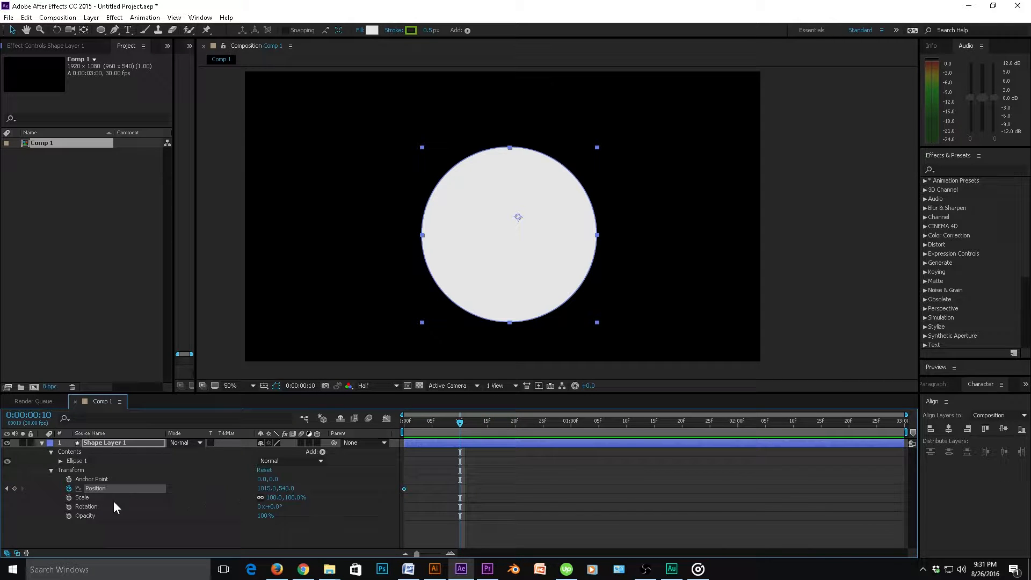
{"action": "left_click", "coordinate": [14, 489]}
{"action": "left_click_drag", "start_coordinate": [514, 288], "coordinate": [353, 301]}
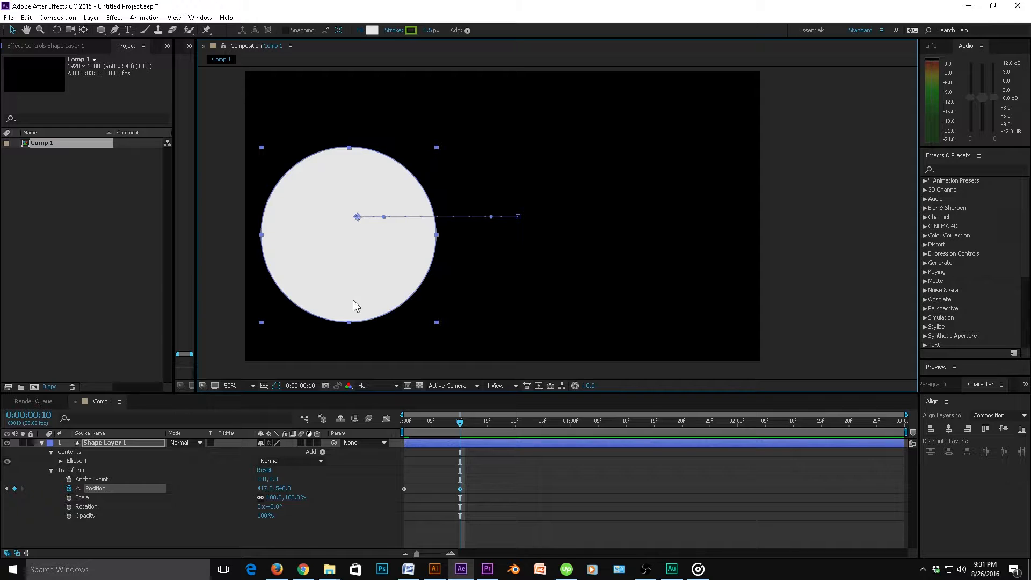
- Try switching off Position keyframing on the circle layer, undo it, and deselect the layer
{"action": "left_click", "coordinate": [67, 489]}
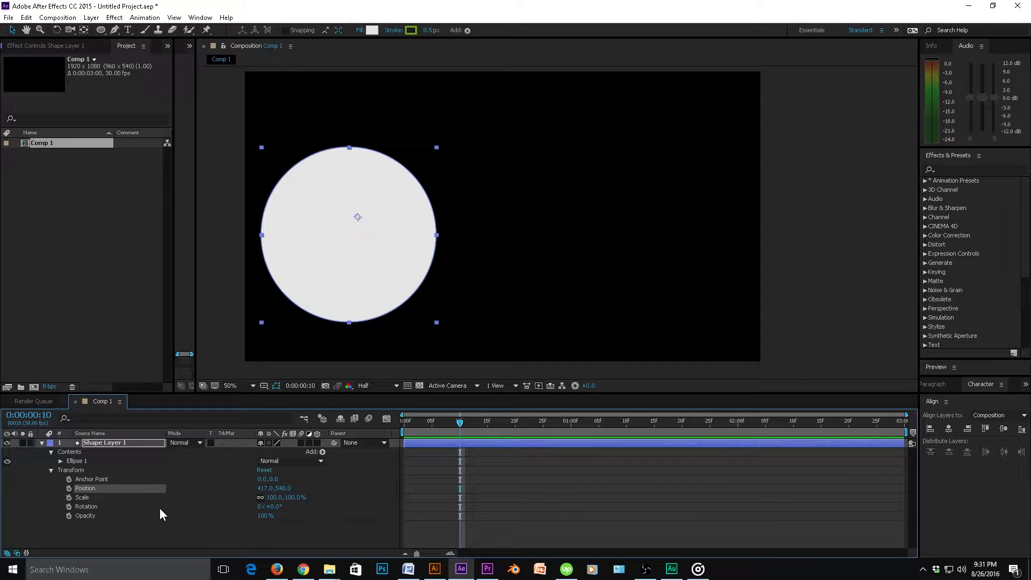
{"action": "key", "text": "ctrl+z"}
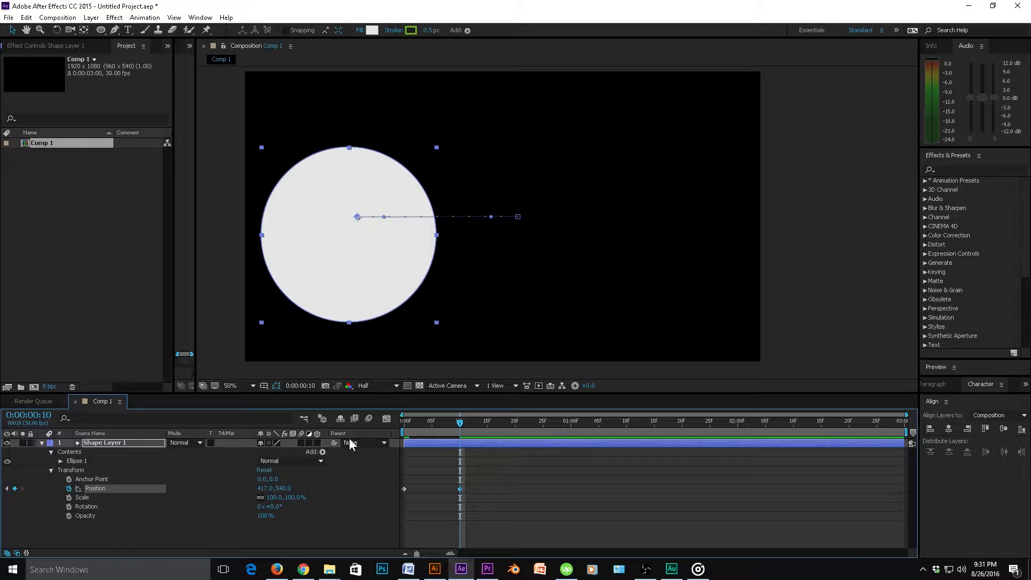
{"action": "left_click", "coordinate": [456, 464]}
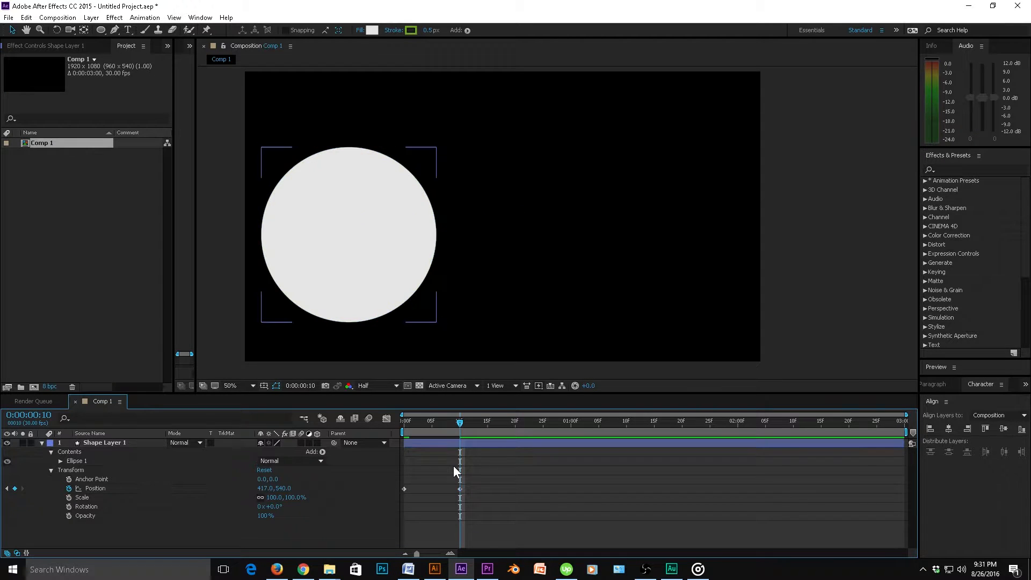
- Add a Position keyframe at frame 20 with the circle moved back to the middle of the composition, at 1019, 540
{"action": "mouse_move", "coordinate": [462, 426]}
{"action": "left_mouse_down"}
{"action": "mouse_move", "coordinate": [516, 438]}
{"action": "mouse_move", "coordinate": [370, 447]}
{"action": "mouse_move", "coordinate": [460, 470]}
{"action": "mouse_move", "coordinate": [410, 479]}
{"action": "mouse_move", "coordinate": [517, 494]}
{"action": "left_mouse_up"}
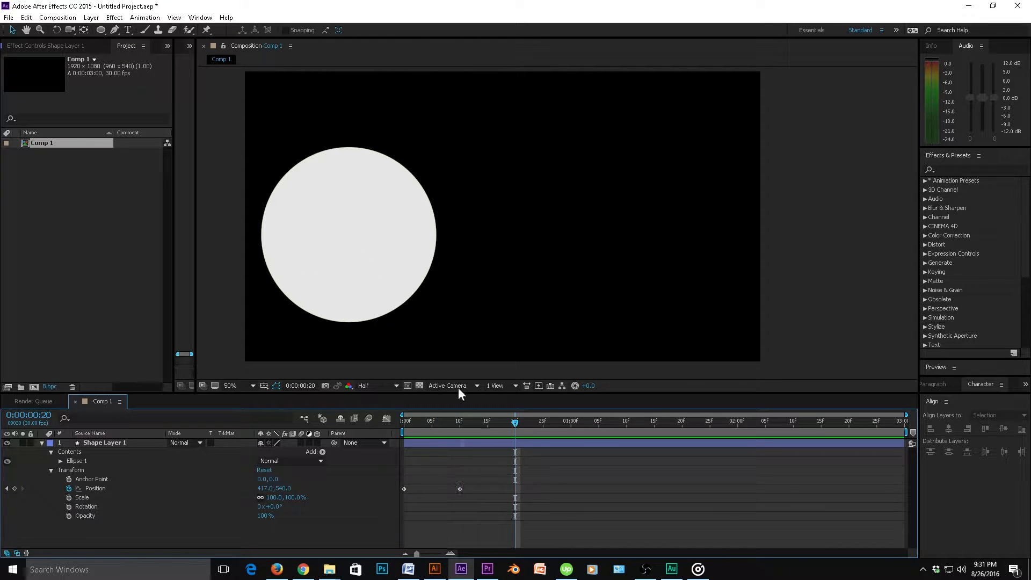
{"action": "left_click_drag", "start_coordinate": [352, 288], "coordinate": [514, 295]}
{"action": "left_click", "coordinate": [567, 503]}
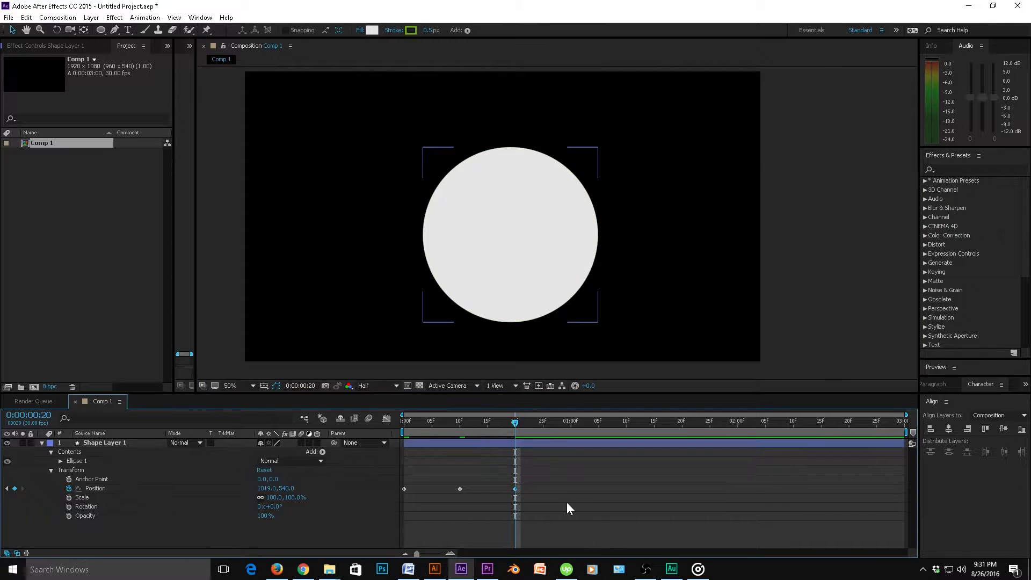
- Examine the circle's motion path and scrub around frame 10 to judge the movement without easing
{"action": "left_click_drag", "start_coordinate": [508, 429], "coordinate": [459, 474]}
{"action": "left_click", "coordinate": [445, 441]}
{"action": "left_click", "coordinate": [321, 260]}
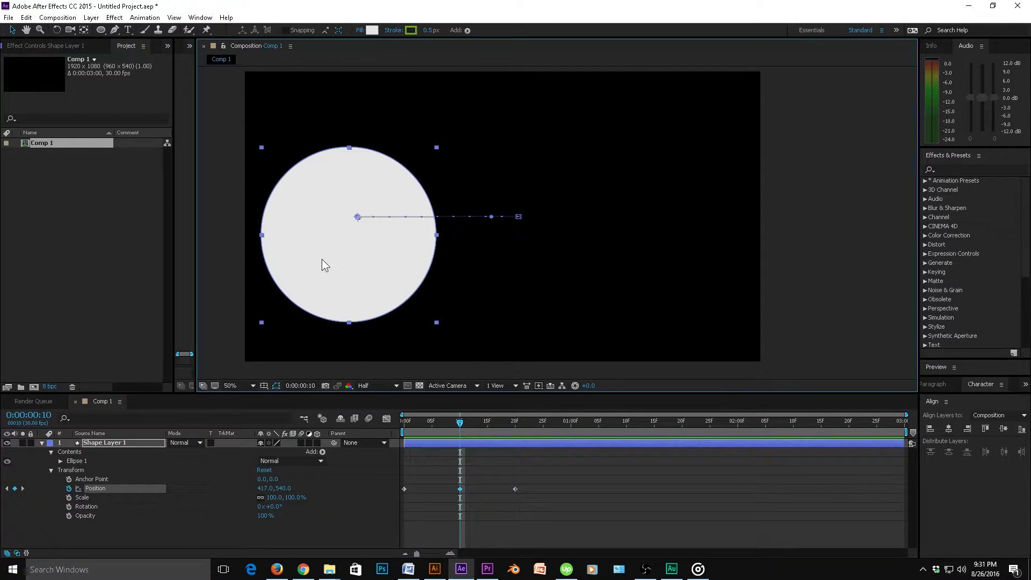
{"action": "scroll", "coordinate": [409, 215], "scroll_direction": "up", "scroll_amount": 2}
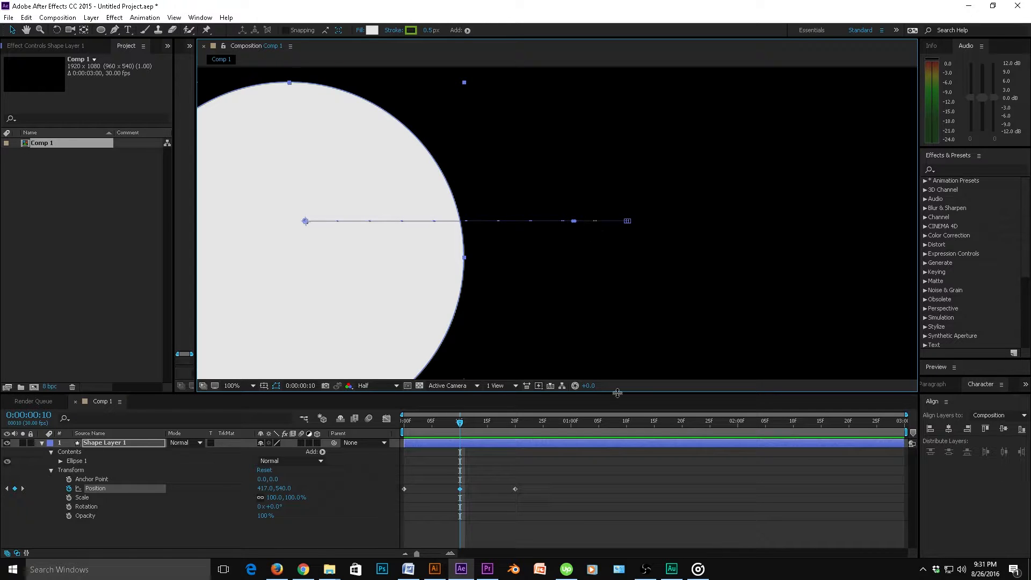
{"action": "left_click", "coordinate": [555, 506]}
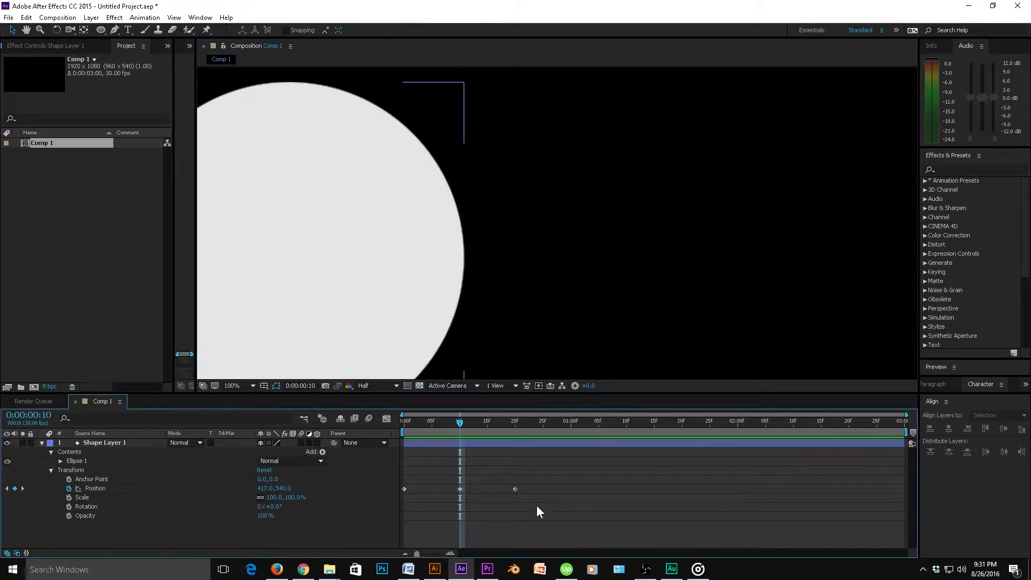
{"action": "mouse_move", "coordinate": [459, 421]}
{"action": "left_mouse_down"}
{"action": "mouse_move", "coordinate": [401, 428]}
{"action": "mouse_move", "coordinate": [455, 435]}
{"action": "left_mouse_up"}
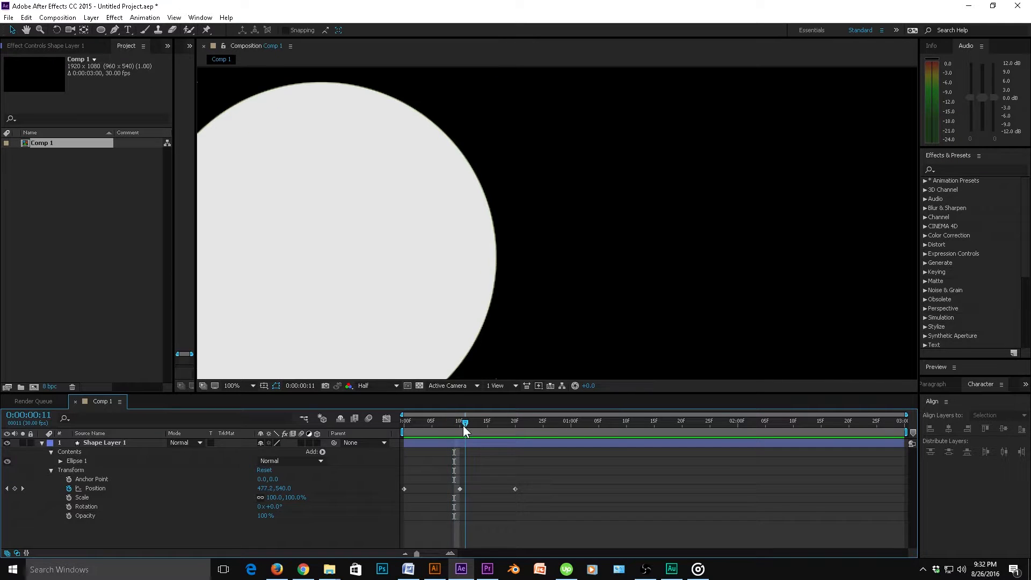
{"action": "mouse_move", "coordinate": [456, 428]}
{"action": "left_mouse_down"}
{"action": "mouse_move", "coordinate": [519, 441]}
{"action": "mouse_move", "coordinate": [462, 446]}
{"action": "left_mouse_up"}
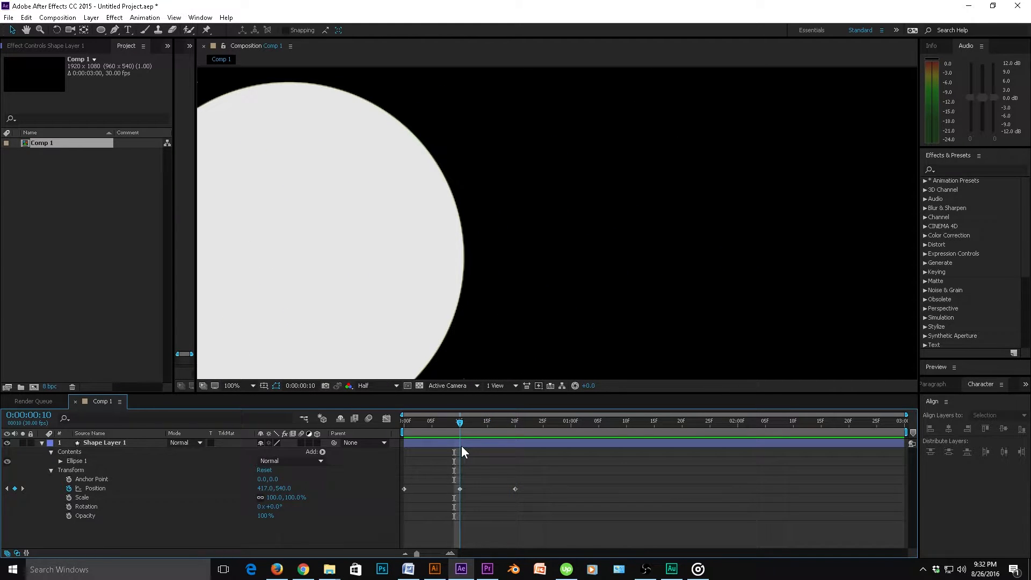
- Apply Easy Ease Out to the circle's Position keyframe at frame 10
{"action": "right_click", "coordinate": [460, 489]}
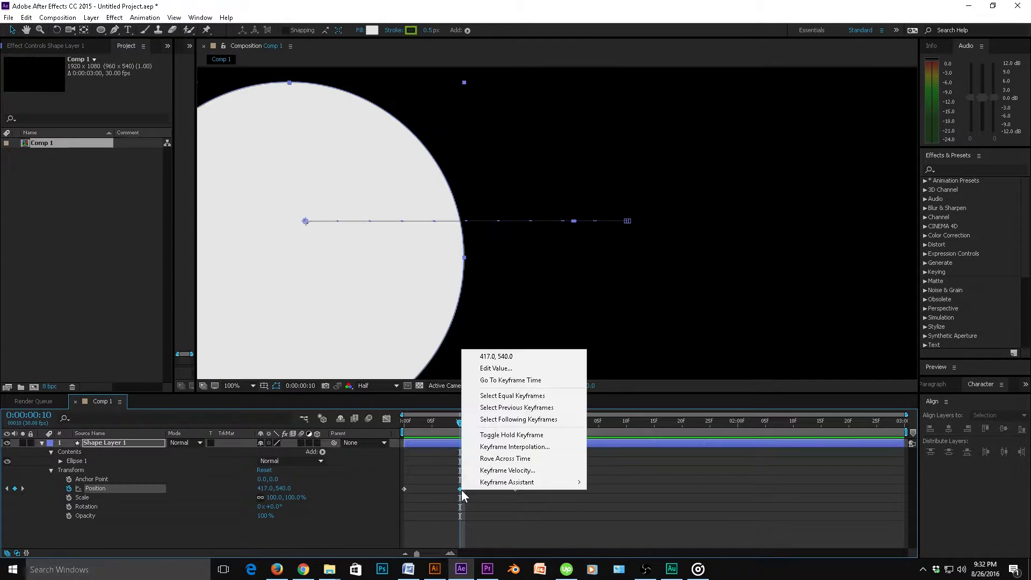
{"action": "mouse_move", "coordinate": [486, 484]}
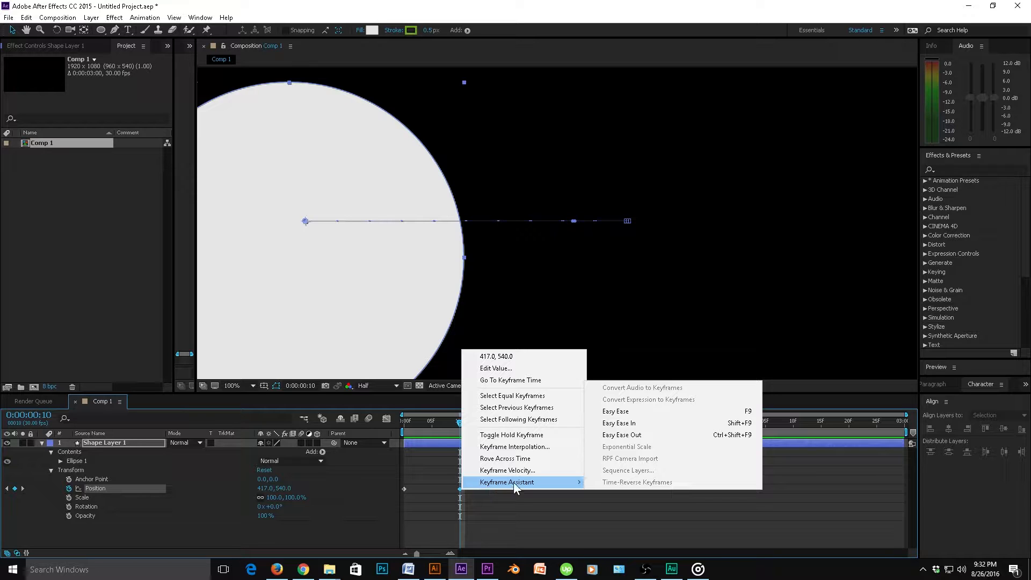
{"action": "left_click", "coordinate": [622, 434]}
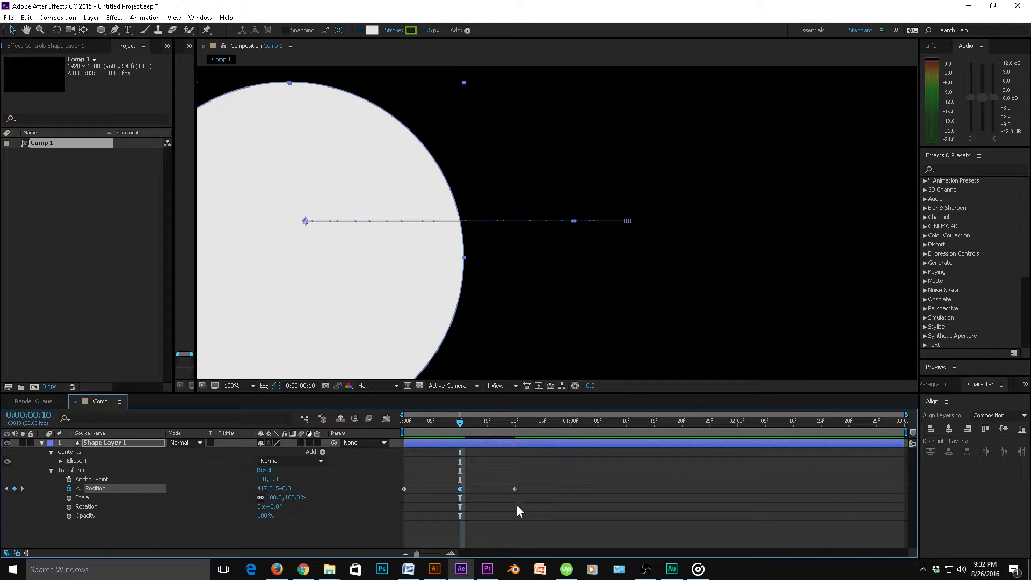
{"action": "left_click", "coordinate": [475, 506]}
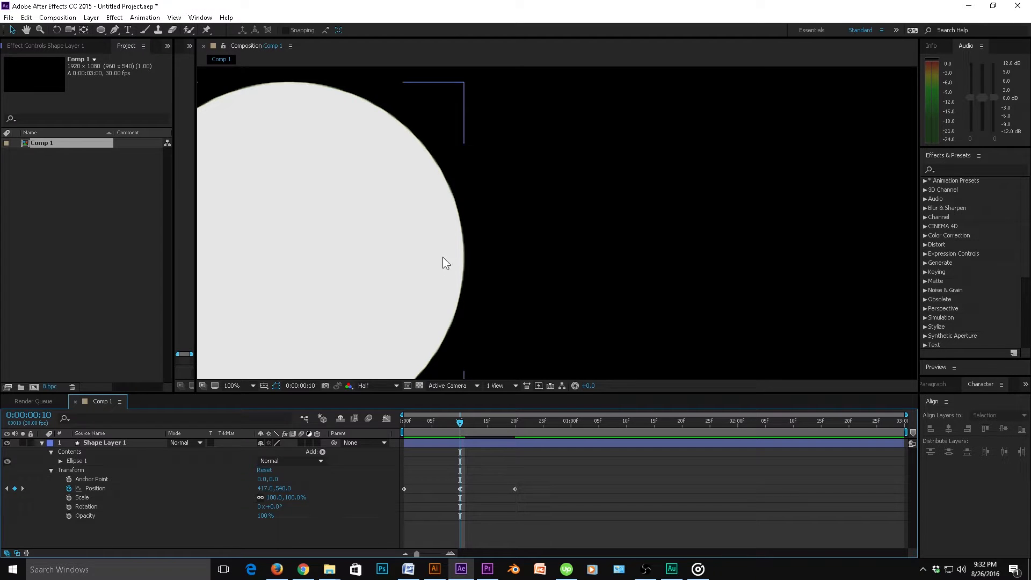
- Scrub around frame 10 and examine the frame spacing on the motion path to judge the Easy Ease Out movement
{"action": "scroll", "coordinate": [442, 257], "scroll_direction": "down", "scroll_amount": 2}
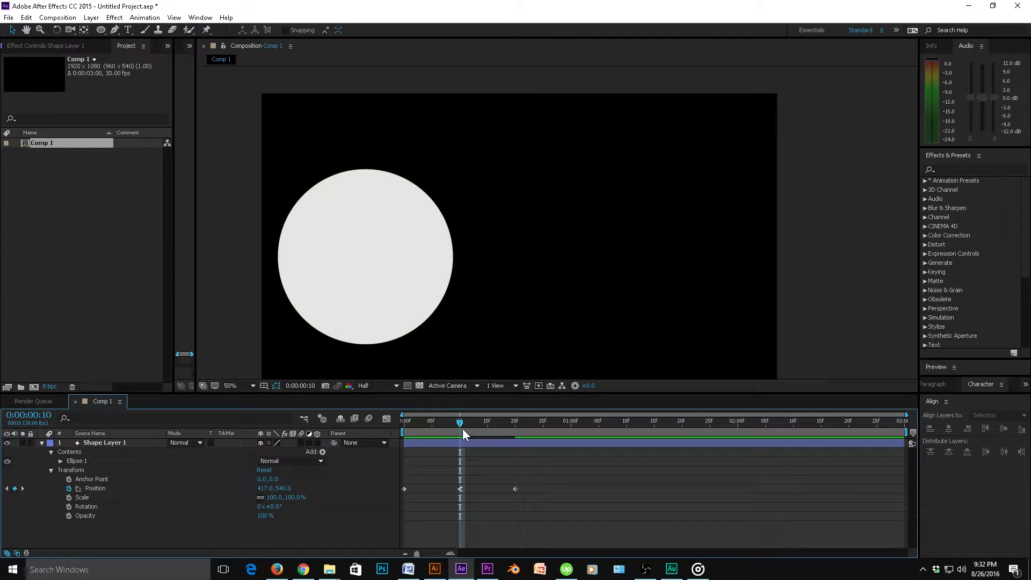
{"action": "mouse_move", "coordinate": [462, 421]}
{"action": "left_mouse_down"}
{"action": "mouse_move", "coordinate": [522, 438]}
{"action": "mouse_move", "coordinate": [462, 434]}
{"action": "left_mouse_up"}
{"action": "left_click", "coordinate": [459, 488]}
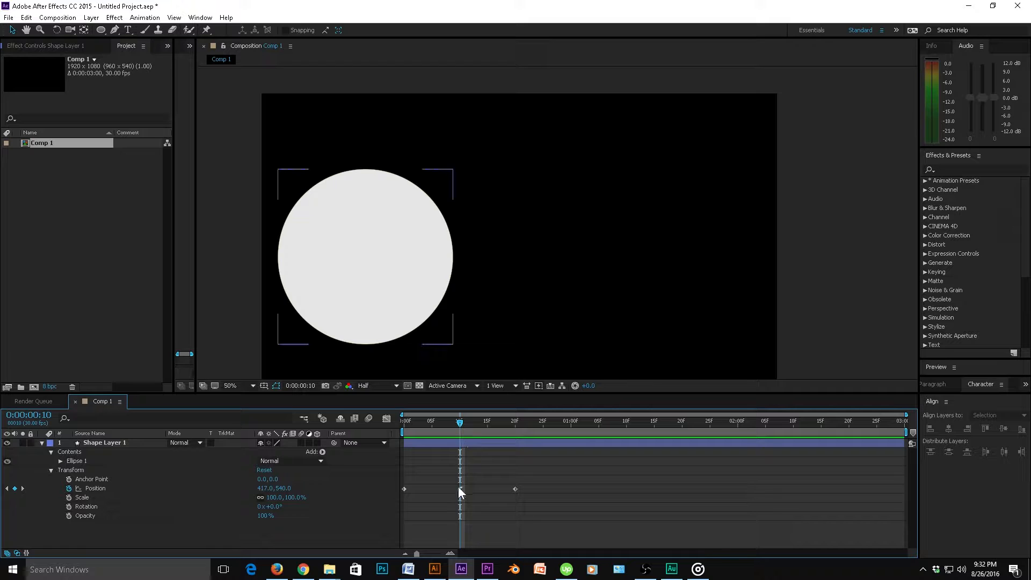
{"action": "left_click", "coordinate": [460, 489]}
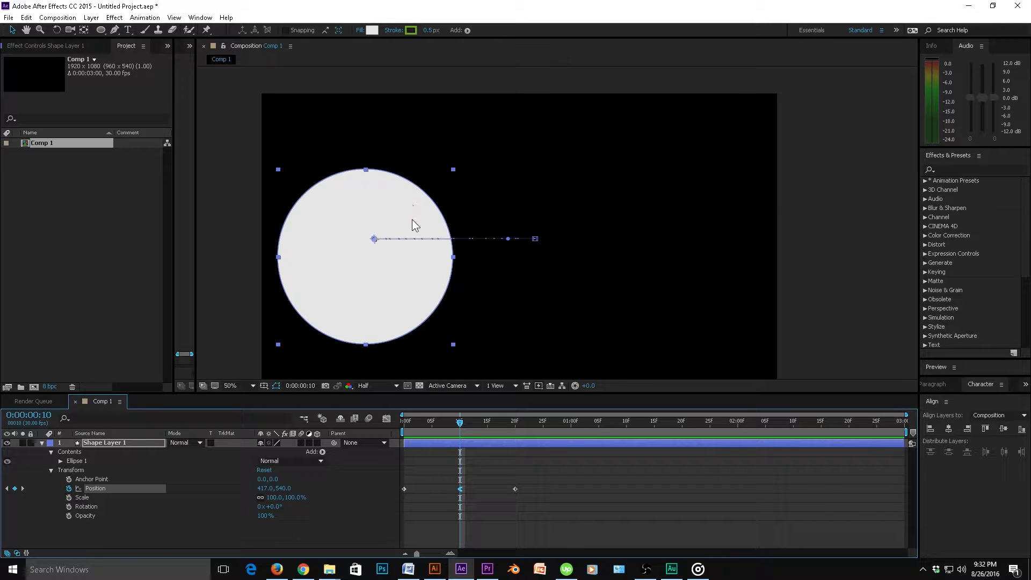
{"action": "scroll", "coordinate": [413, 253], "scroll_direction": "up", "scroll_amount": 2}
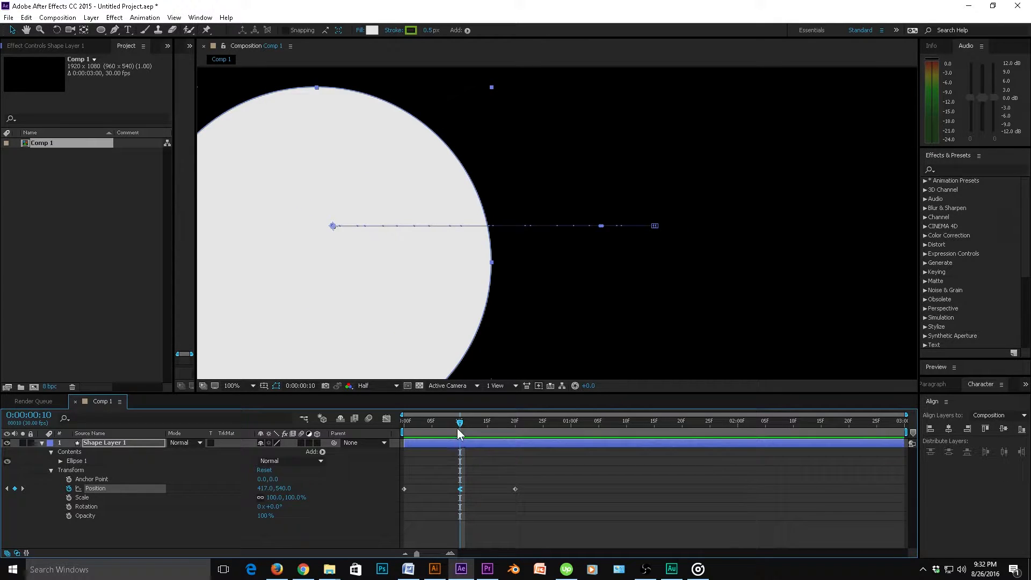
{"action": "mouse_move", "coordinate": [458, 429]}
{"action": "left_mouse_down"}
{"action": "mouse_move", "coordinate": [528, 432]}
{"action": "mouse_move", "coordinate": [458, 431]}
{"action": "mouse_move", "coordinate": [511, 440]}
{"action": "mouse_move", "coordinate": [462, 446]}
{"action": "left_mouse_up"}
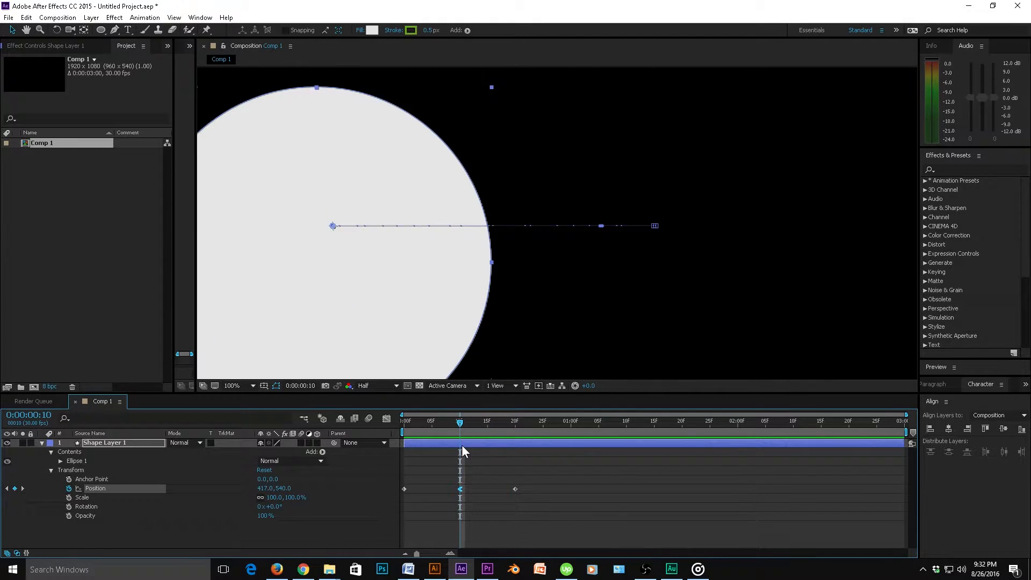
{"action": "left_click", "coordinate": [477, 481]}
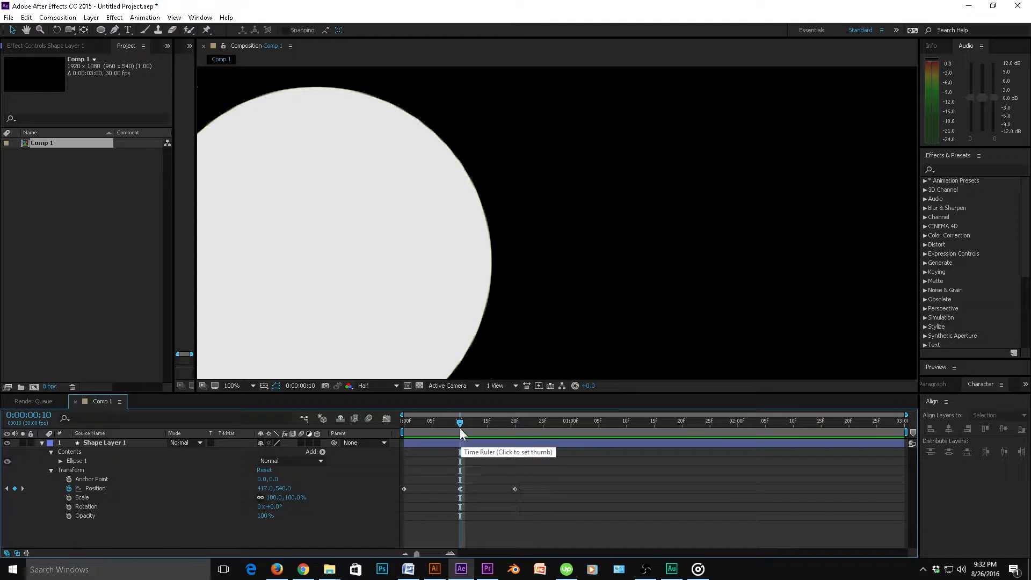
{"action": "left_click_drag", "start_coordinate": [460, 420], "coordinate": [463, 466]}
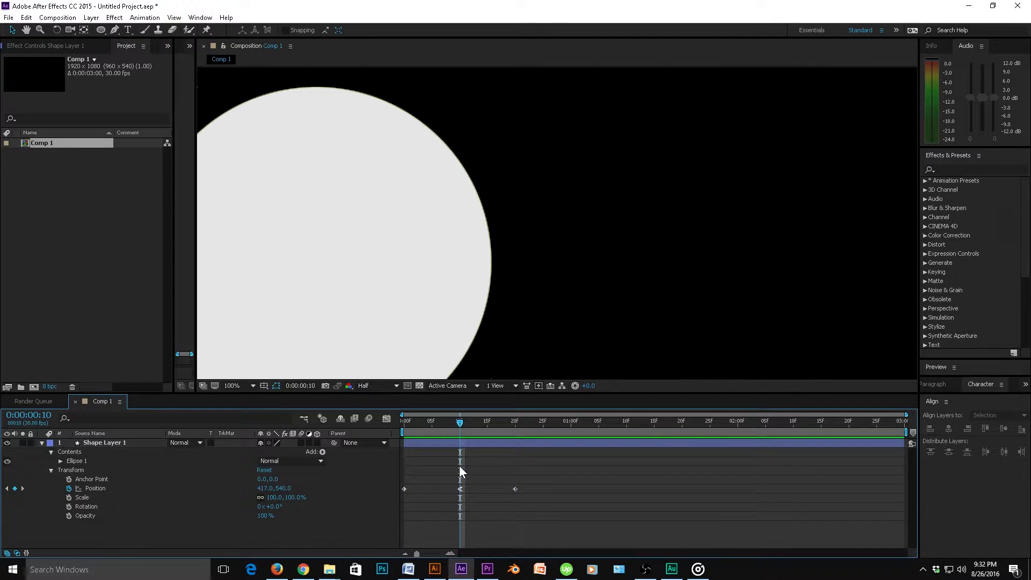
- Apply Easy Ease In to the circle's Position keyframe at frame 10 and scrub around it to check the motion
{"action": "left_click", "coordinate": [459, 490]}
{"action": "right_click", "coordinate": [459, 491]}
{"action": "mouse_move", "coordinate": [502, 483]}
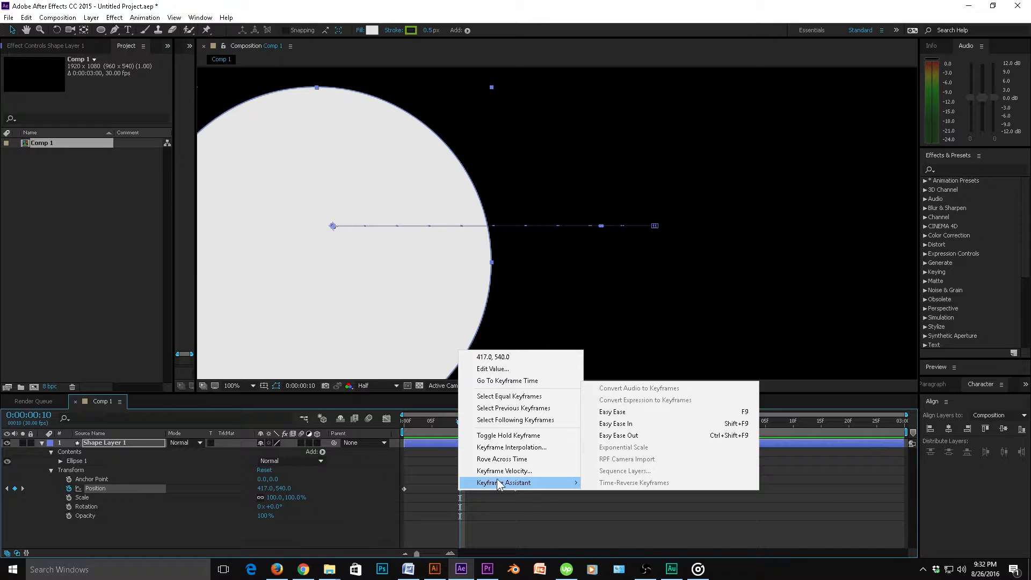
{"action": "left_click", "coordinate": [631, 428]}
{"action": "left_click", "coordinate": [499, 504]}
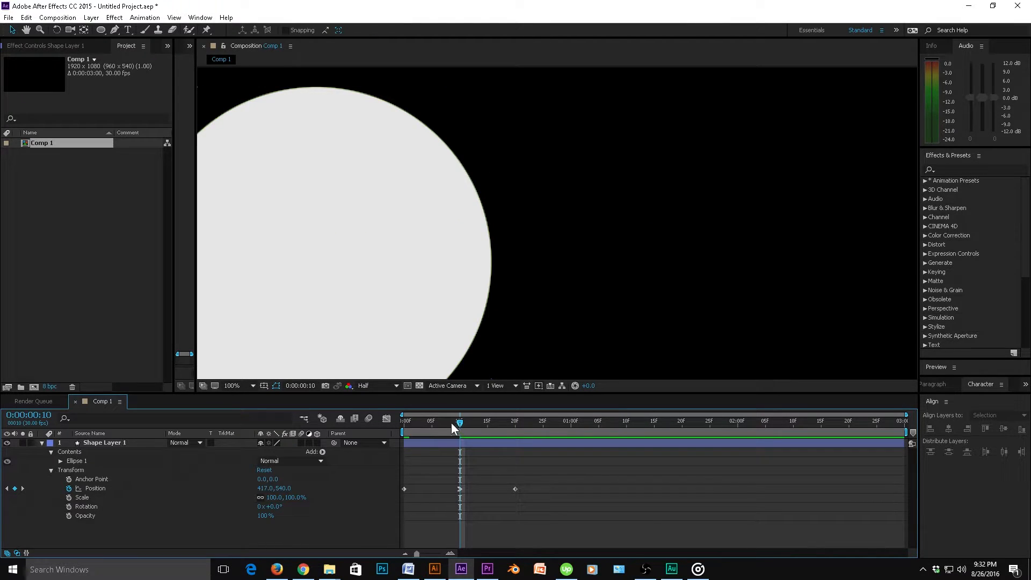
{"action": "mouse_move", "coordinate": [451, 422]}
{"action": "left_mouse_down"}
{"action": "mouse_move", "coordinate": [383, 431]}
{"action": "mouse_move", "coordinate": [459, 439]}
{"action": "left_mouse_up"}
{"action": "left_click", "coordinate": [414, 236]}
{"action": "scroll", "coordinate": [413, 235], "scroll_direction": "down", "scroll_amount": 2}
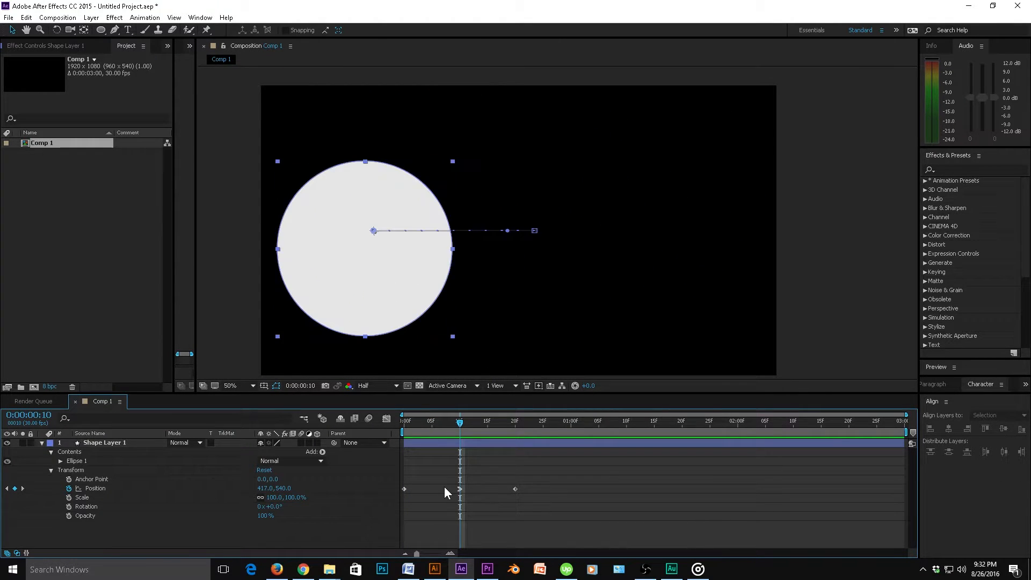
- Apply Easy Ease to the circle's Position keyframe at frame 10 and scrub around it to check the motion
{"action": "left_click", "coordinate": [459, 489]}
{"action": "right_click", "coordinate": [457, 489]}
{"action": "mouse_move", "coordinate": [495, 480]}
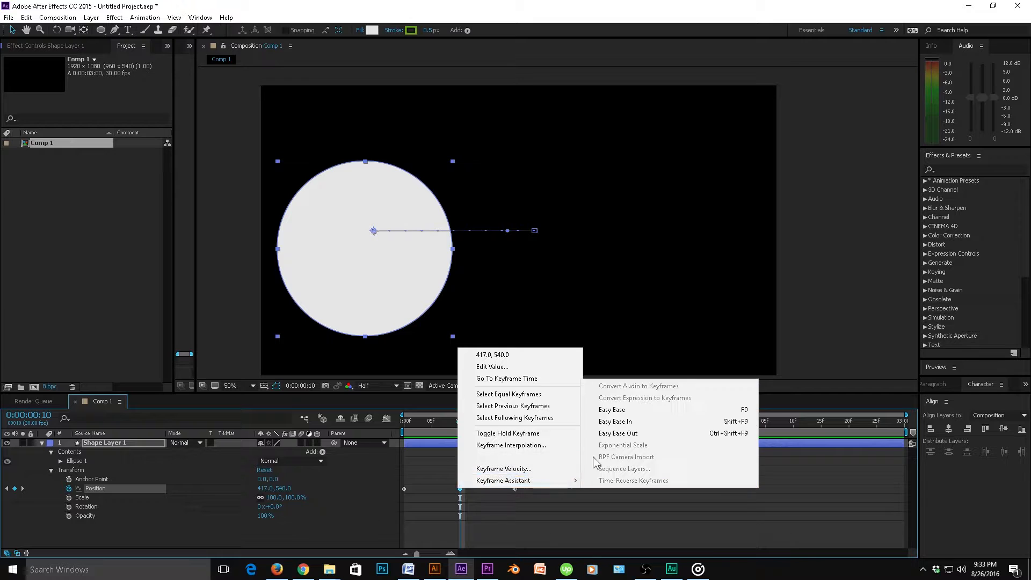
{"action": "left_click", "coordinate": [632, 414]}
{"action": "left_click", "coordinate": [472, 462]}
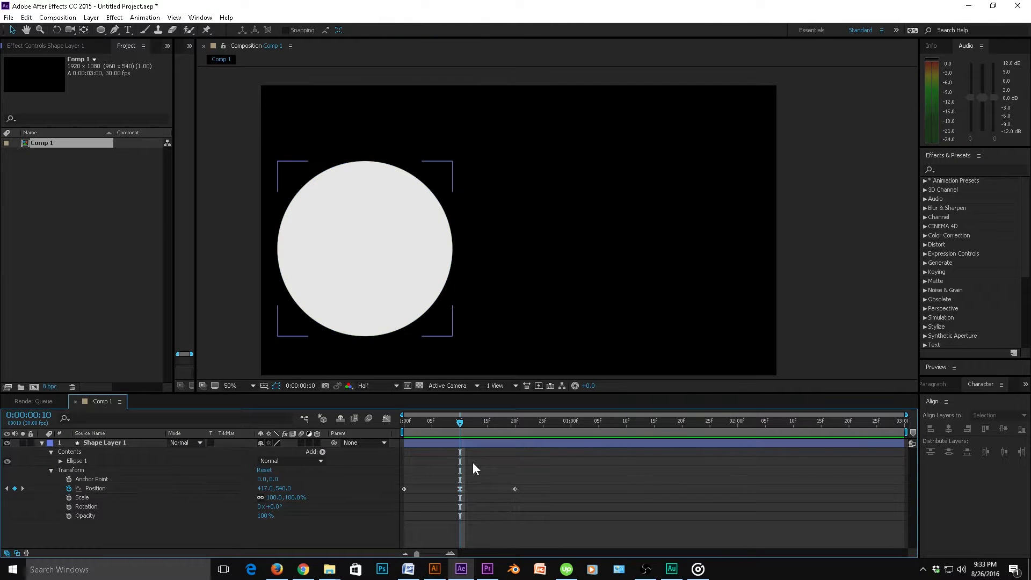
{"action": "left_click_drag", "start_coordinate": [454, 428], "coordinate": [460, 472]}
- Give the frame 10 Position keyframe a continuous velocity of 37 pixels/sec with 100% incoming and 63% outgoing influence, and scrub to check the motion
{"action": "right_click", "coordinate": [459, 488]}
{"action": "left_click", "coordinate": [489, 470]}
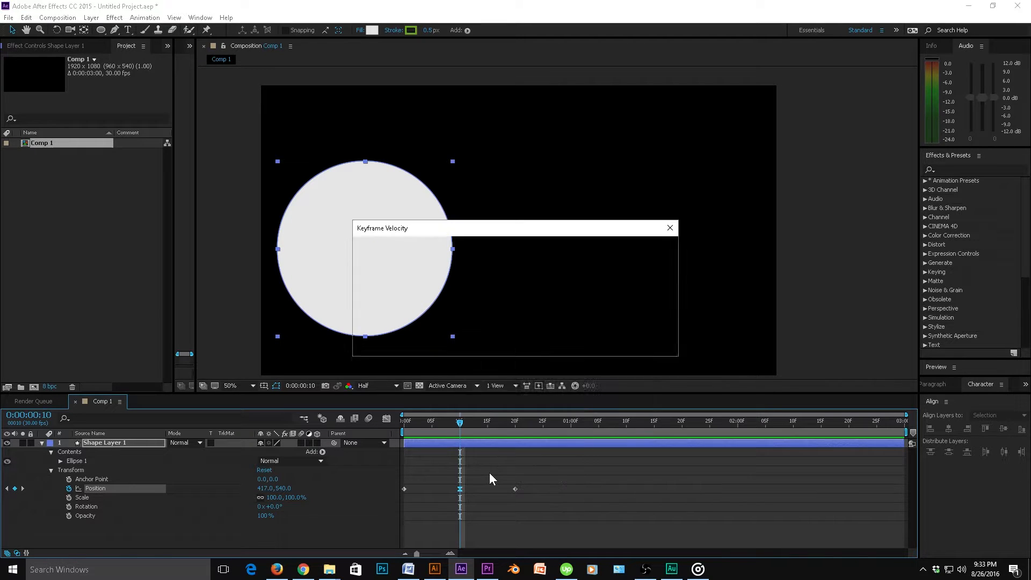
{"action": "left_click", "coordinate": [364, 312]}
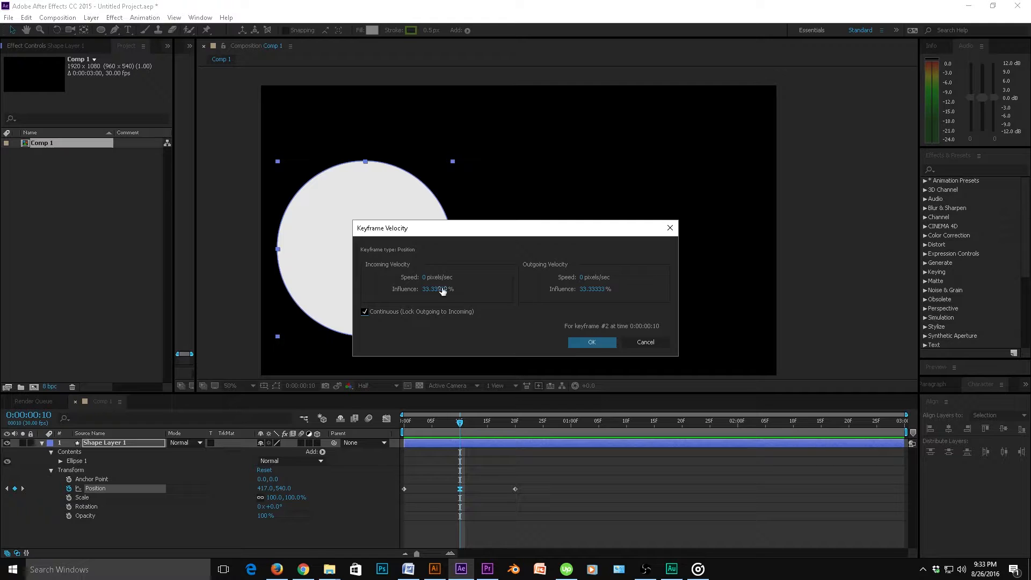
{"action": "left_click_drag", "start_coordinate": [426, 279], "coordinate": [458, 292]}
{"action": "left_click", "coordinate": [591, 290]}
{"action": "type", "text": "41"}
{"action": "left_click_drag", "start_coordinate": [596, 291], "coordinate": [613, 295]}
{"action": "mouse_move", "coordinate": [430, 291]}
{"action": "left_mouse_down"}
{"action": "mouse_move", "coordinate": [461, 291]}
{"action": "mouse_move", "coordinate": [437, 292]}
{"action": "mouse_move", "coordinate": [447, 296]}
{"action": "left_mouse_up"}
{"action": "left_click_drag", "start_coordinate": [430, 291], "coordinate": [473, 288]}
{"action": "left_click", "coordinate": [599, 342]}
{"action": "mouse_move", "coordinate": [460, 427]}
{"action": "left_mouse_down"}
{"action": "mouse_move", "coordinate": [371, 427]}
{"action": "mouse_move", "coordinate": [514, 438]}
{"action": "mouse_move", "coordinate": [460, 447]}
{"action": "left_mouse_up"}
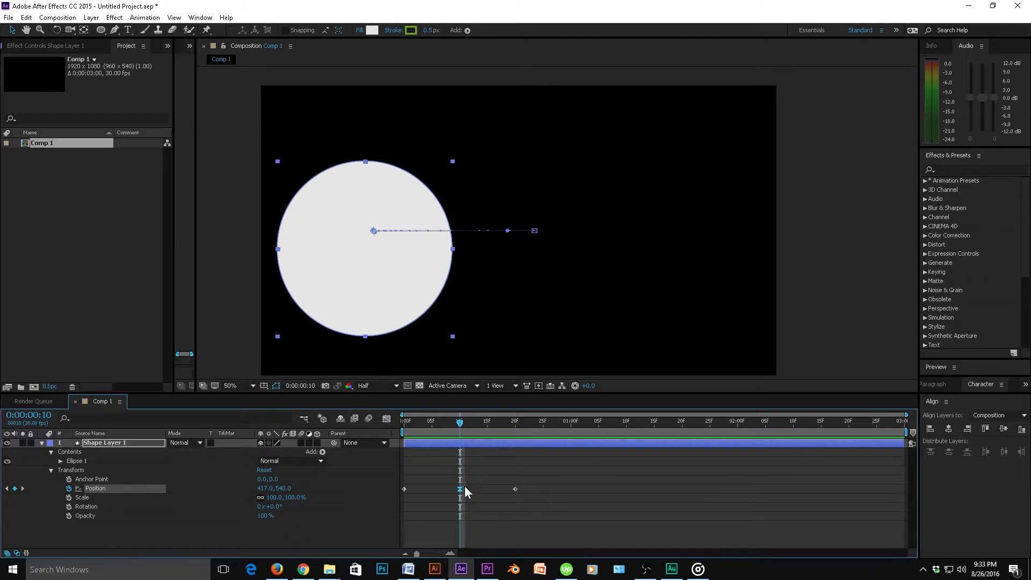
- Review the Keyframe Velocity settings of the Position keyframe at frame 10 and close them without changes
{"action": "mouse_move", "coordinate": [462, 491]}
{"action": "right_click", "coordinate": [462, 491]}
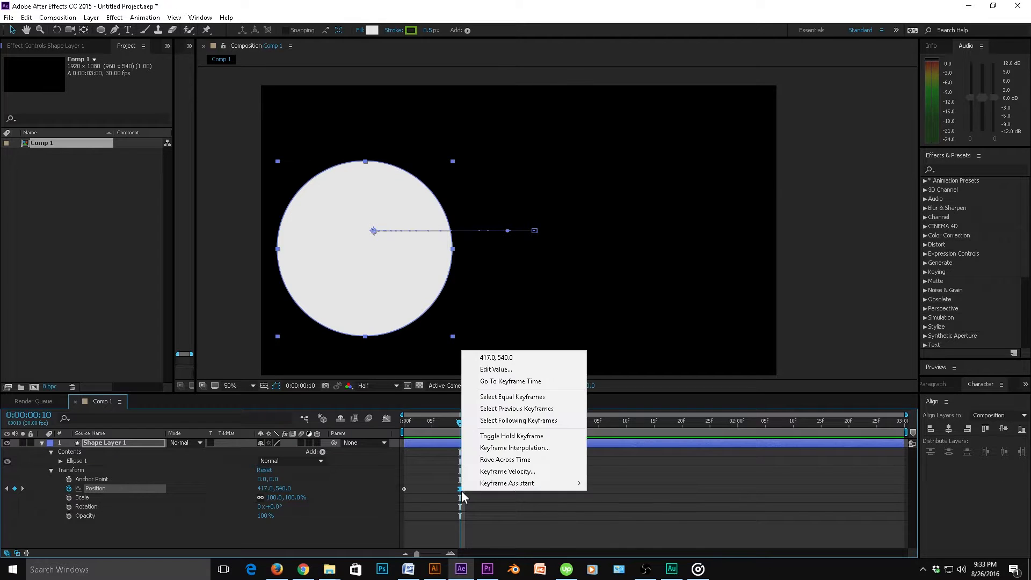
{"action": "left_click", "coordinate": [494, 469]}
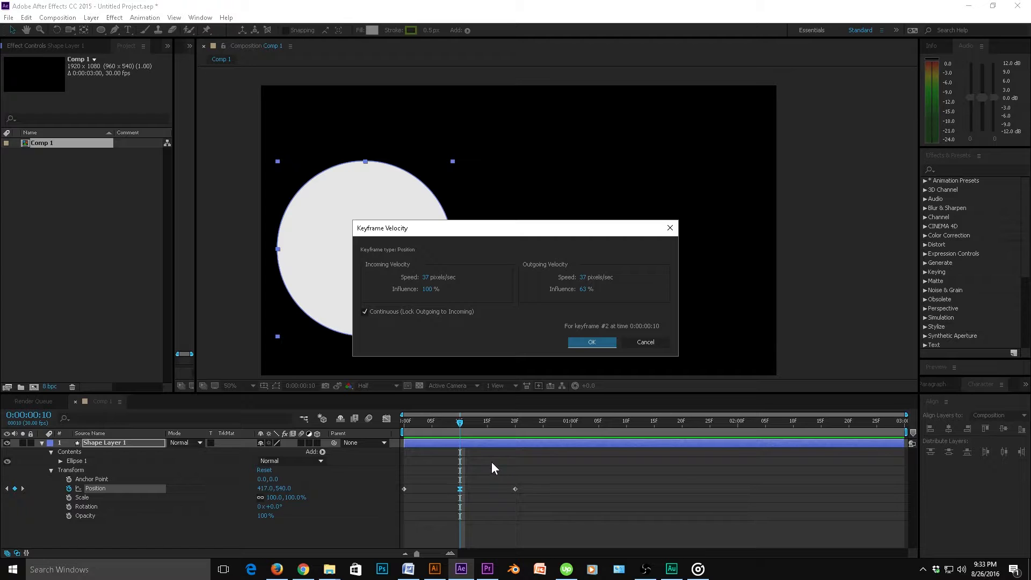
{"action": "left_click", "coordinate": [646, 341]}
- Set the frame 10 Position keyframe to Rove Across Time and scrub from frame 10 to 11 to examine the result
{"action": "right_click", "coordinate": [460, 492]}
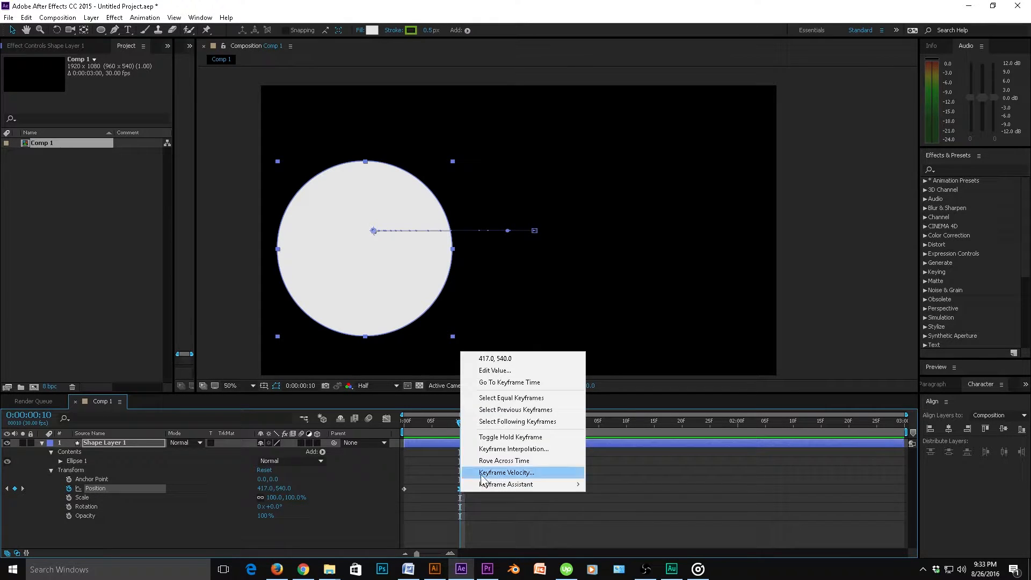
{"action": "left_click", "coordinate": [492, 460]}
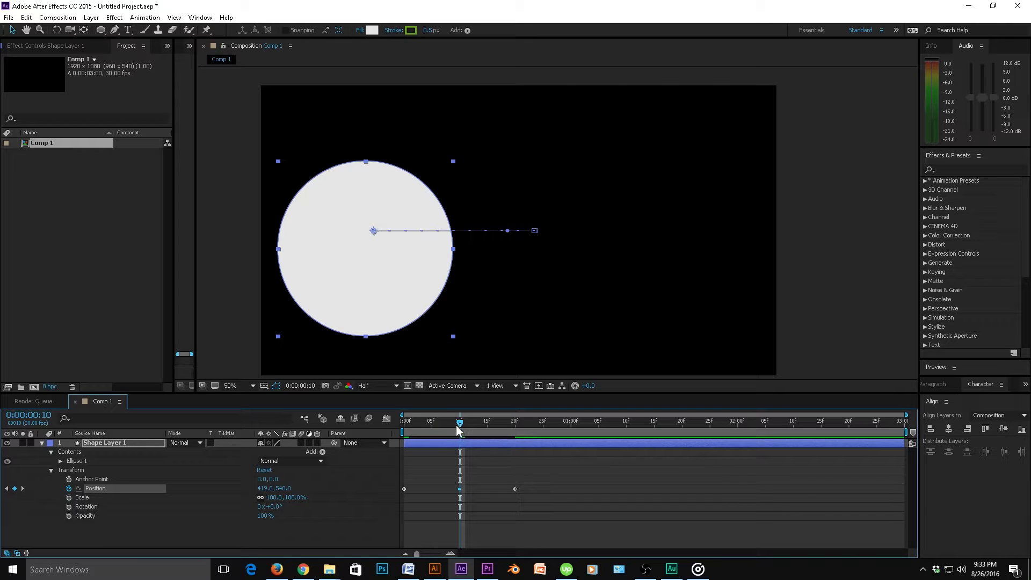
{"action": "left_click_drag", "start_coordinate": [416, 436], "coordinate": [455, 501]}
{"action": "scroll", "coordinate": [456, 498], "scroll_direction": "up", "scroll_amount": 5}
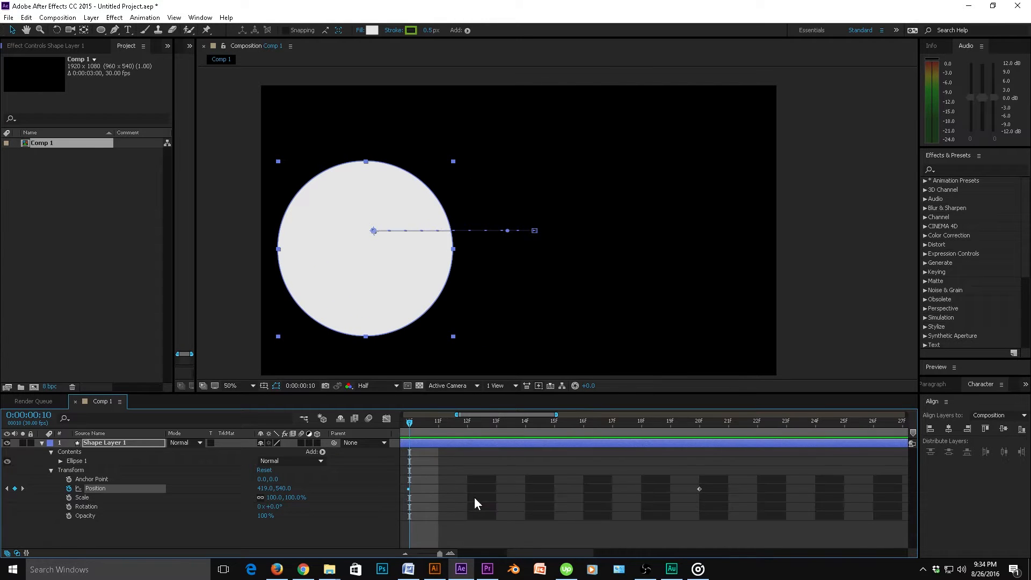
{"action": "left_click_drag", "start_coordinate": [412, 420], "coordinate": [559, 460]}
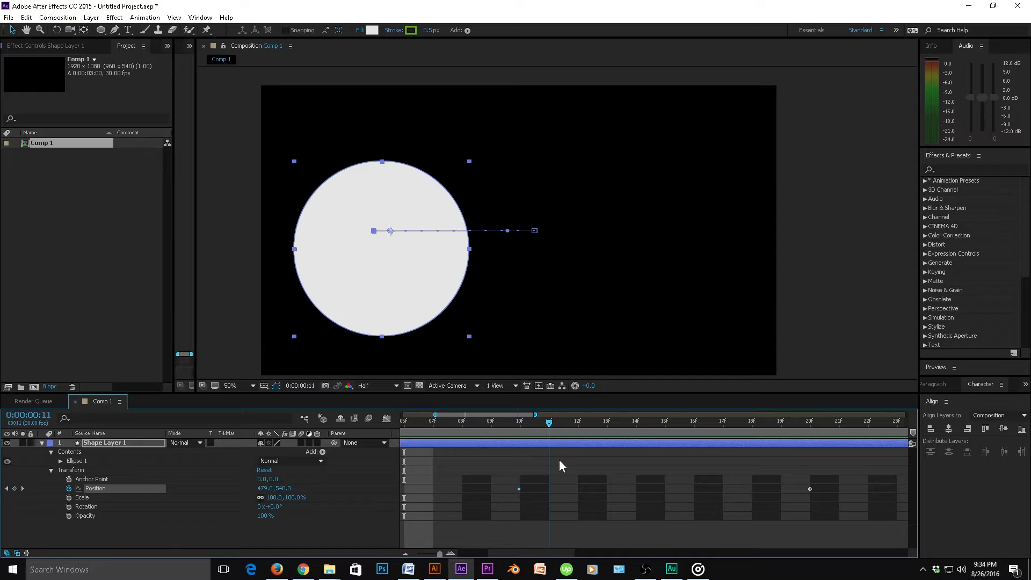
{"action": "scroll", "coordinate": [517, 491], "scroll_direction": "down", "scroll_amount": 5}
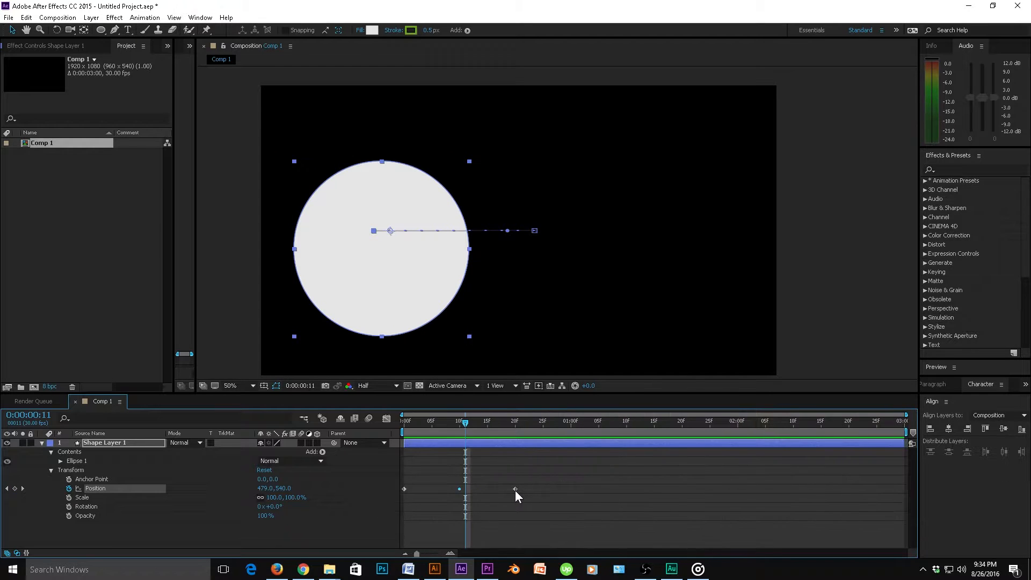
- Undo Rove Across Time on the Position keyframe and return to frame 10
{"action": "right_click", "coordinate": [459, 489]}
{"action": "left_click", "coordinate": [466, 518]}
{"action": "left_click", "coordinate": [459, 489]}
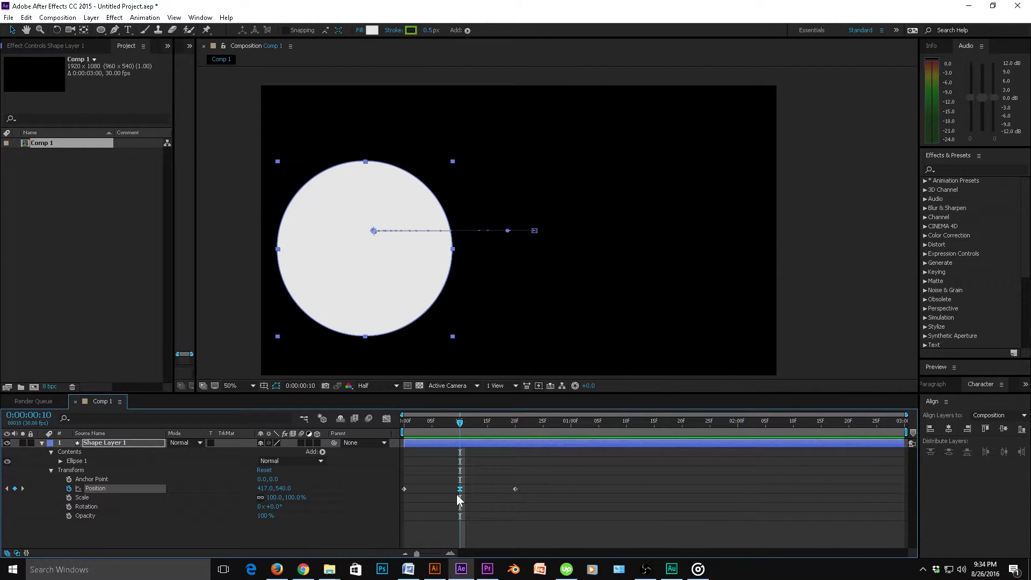
- Turn the Position keyframe at frame 10 into a Hold keyframe and scrub around it to check the motion
{"action": "right_click", "coordinate": [458, 489]}
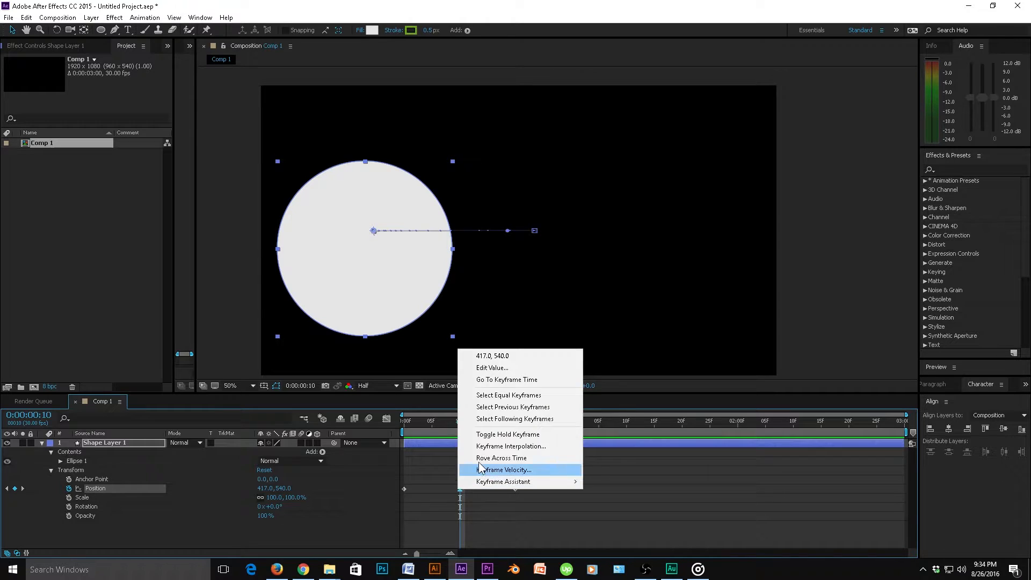
{"action": "left_click", "coordinate": [497, 433]}
{"action": "left_click", "coordinate": [493, 502]}
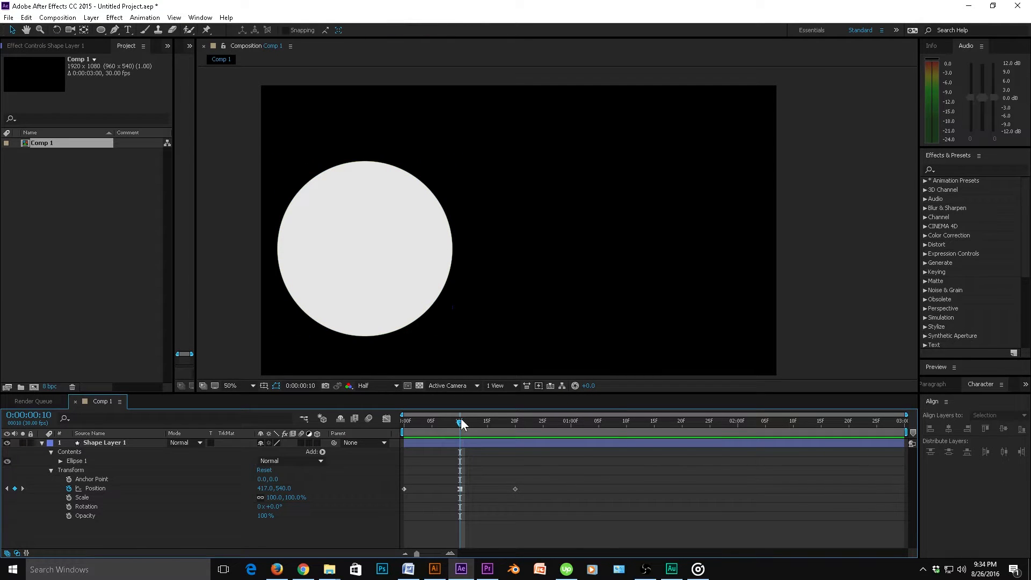
{"action": "left_click_drag", "start_coordinate": [461, 418], "coordinate": [458, 447]}
{"action": "left_click", "coordinate": [459, 450]}
{"action": "left_click", "coordinate": [465, 472]}
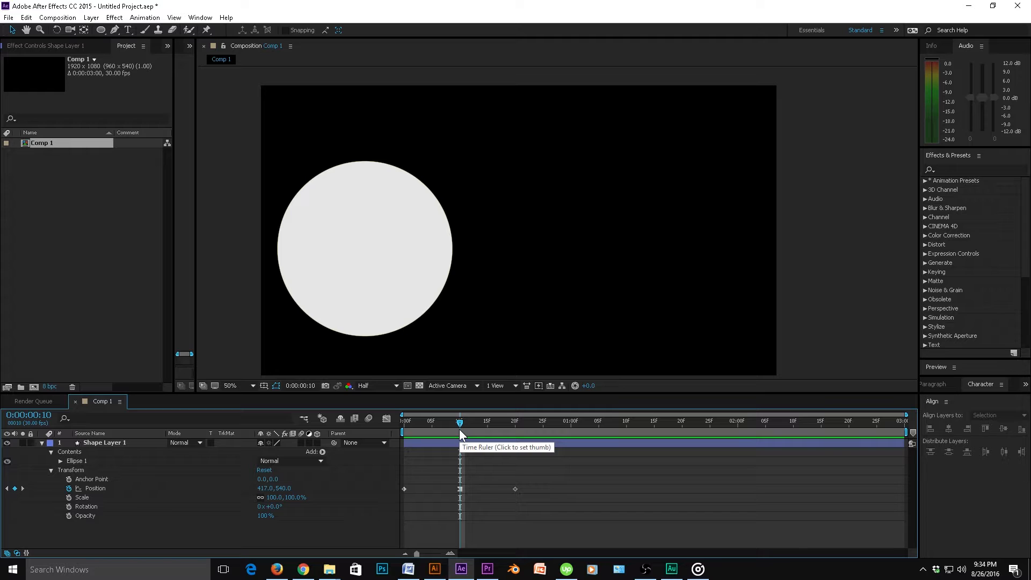
- Remove the hold from the Position keyframe at frame 10 and scrub around it to check the motion
{"action": "left_click", "coordinate": [460, 488]}
{"action": "right_click", "coordinate": [459, 488]}
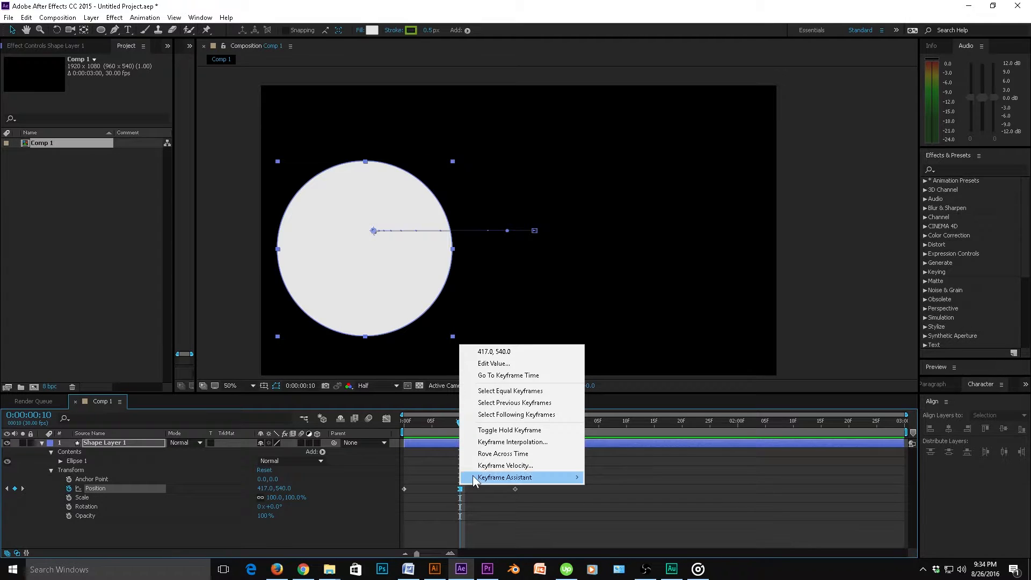
{"action": "left_click", "coordinate": [477, 454]}
{"action": "left_click", "coordinate": [463, 457]}
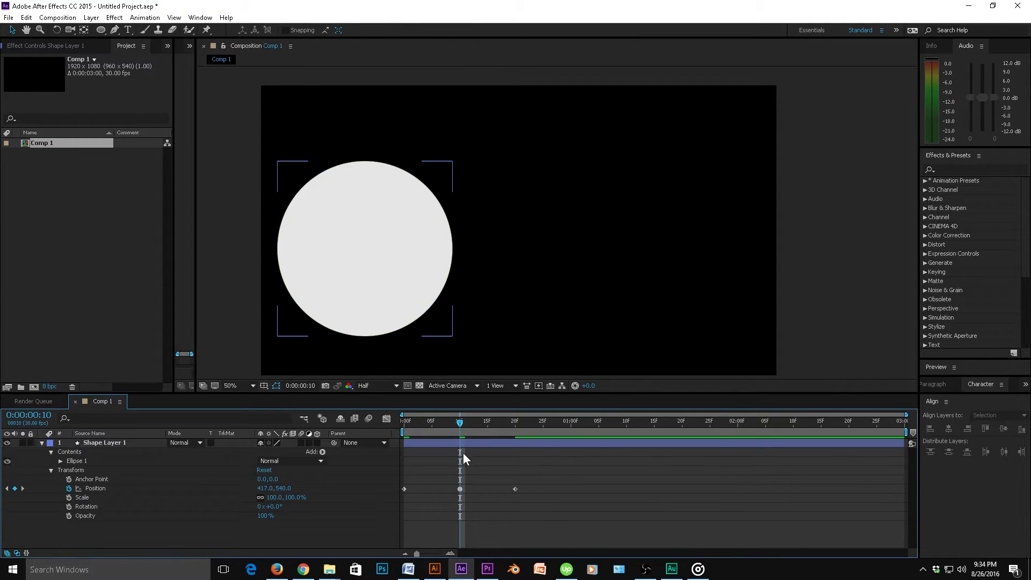
{"action": "left_click_drag", "start_coordinate": [458, 423], "coordinate": [458, 477]}
- Apply Easy Ease Out to the Position keyframe at frame 10 and deselect it
{"action": "left_click", "coordinate": [460, 489]}
{"action": "right_click", "coordinate": [460, 490]}
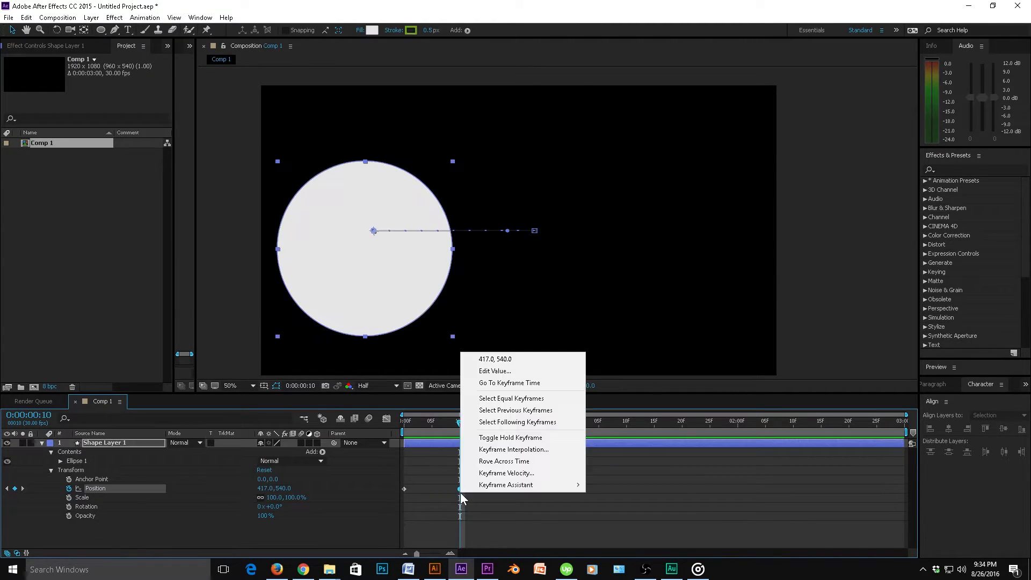
{"action": "mouse_move", "coordinate": [521, 486]}
{"action": "left_click", "coordinate": [623, 437]}
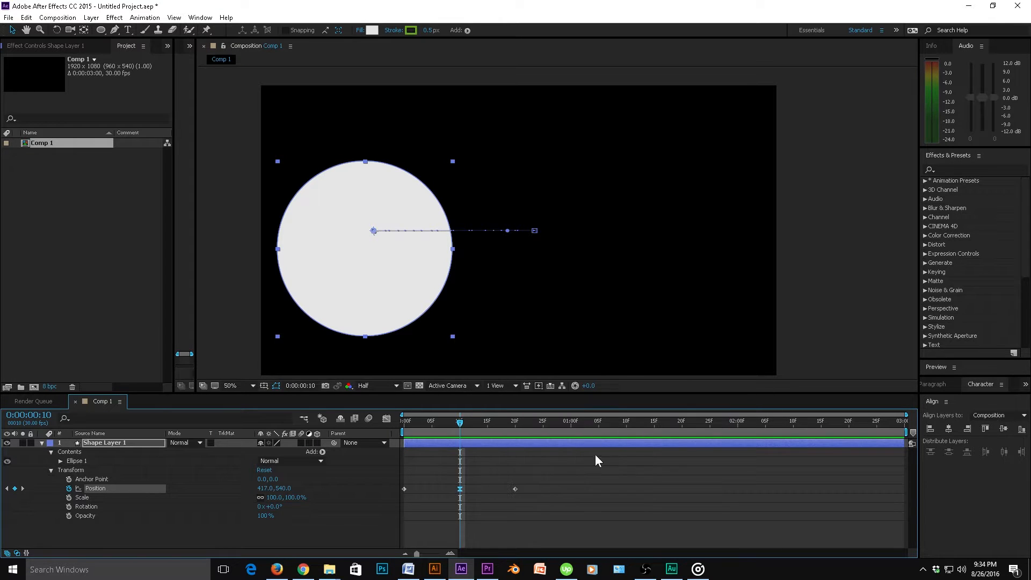
{"action": "left_click", "coordinate": [467, 489]}
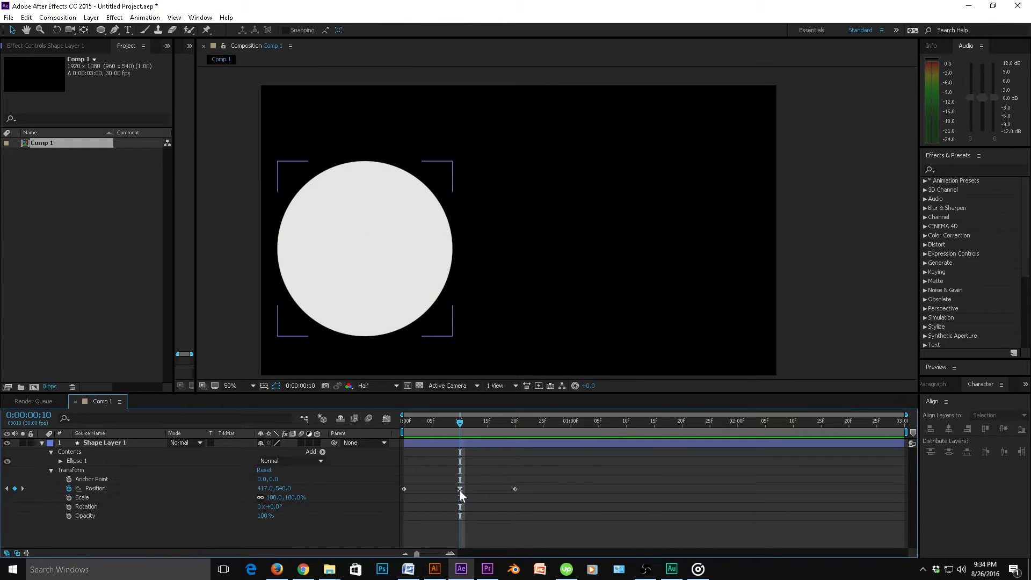
{"action": "right_click", "coordinate": [460, 490]}
{"action": "left_click", "coordinate": [430, 465]}
- Show the circle's Position speed graph in the Graph Editor and select all of its keyframes
{"action": "left_click", "coordinate": [387, 418]}
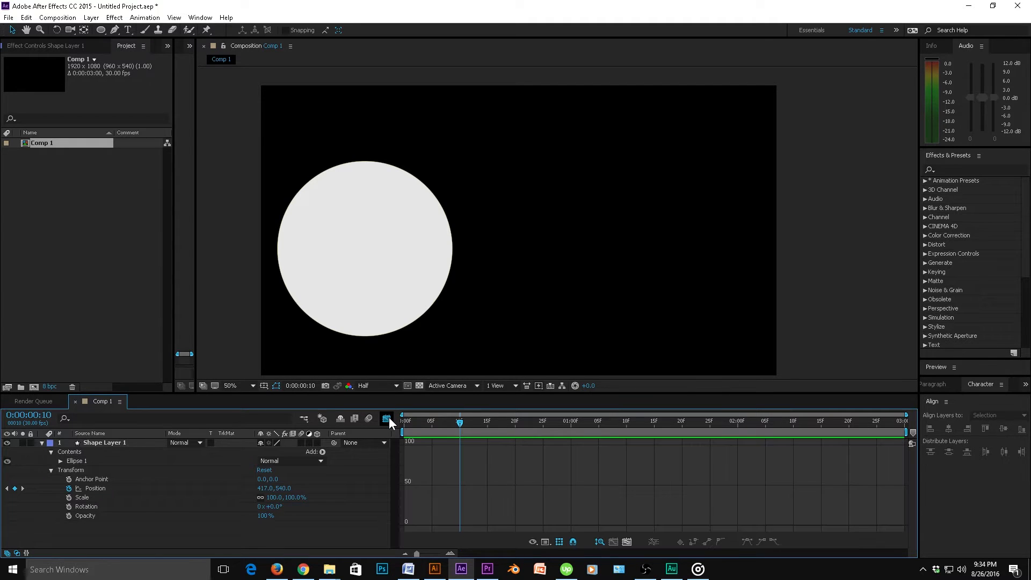
{"action": "left_click", "coordinate": [108, 490]}
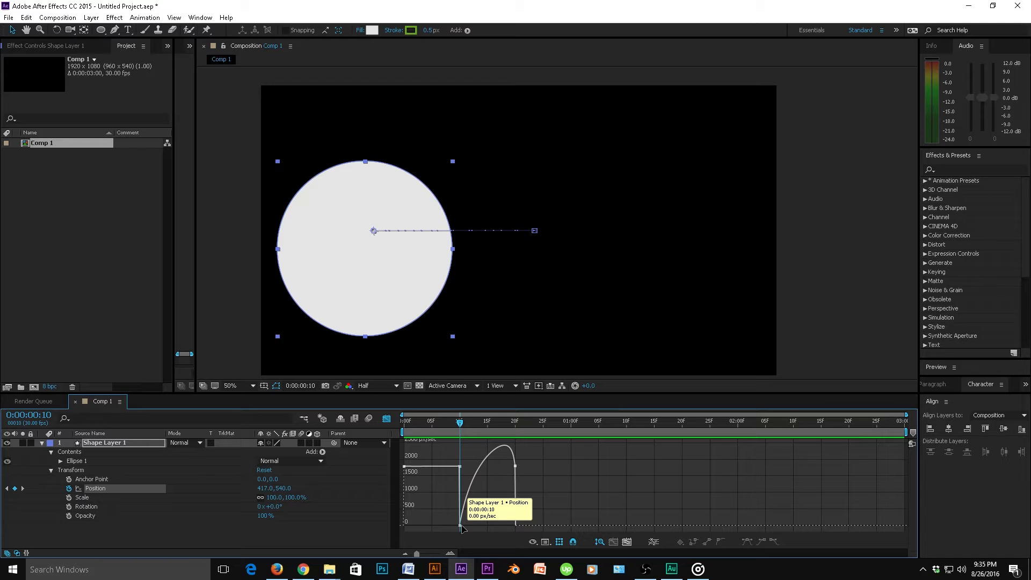
{"action": "double_click", "coordinate": [461, 525]}
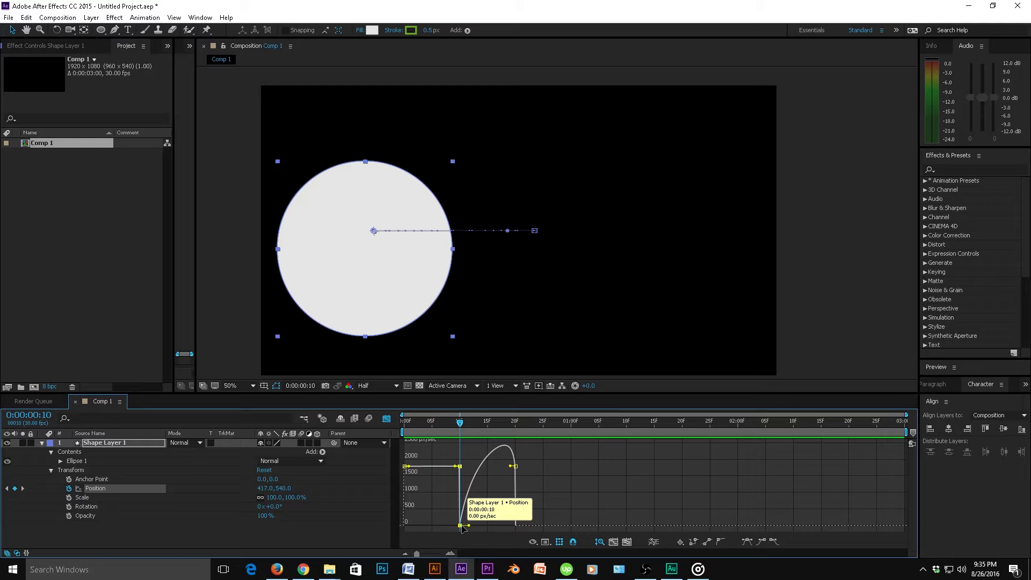
- Convert the selected Position keyframes to Hold and then to Auto Bezier, and fit the curve to the graph view
{"action": "left_click", "coordinate": [693, 542]}
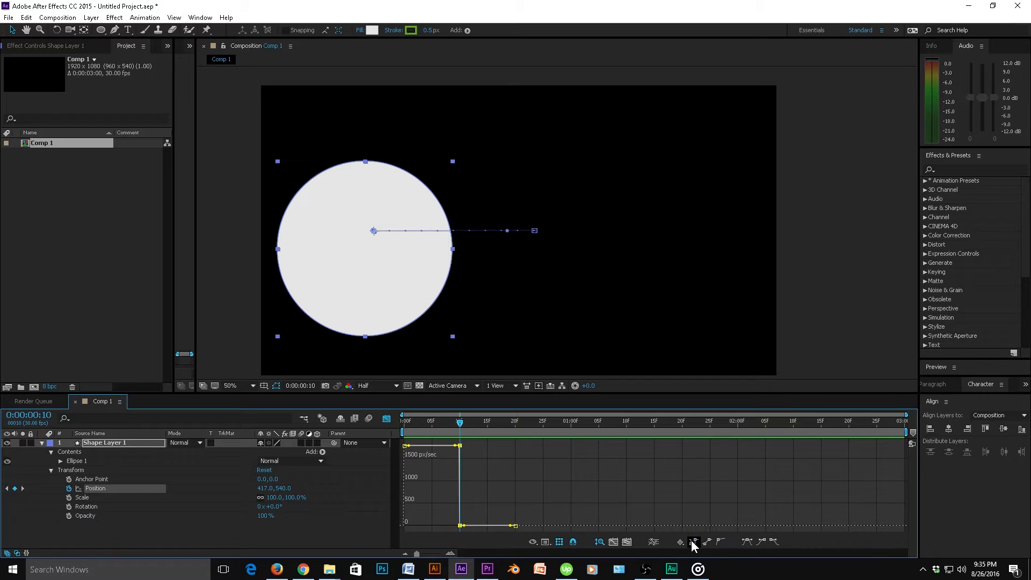
{"action": "left_click", "coordinate": [713, 542]}
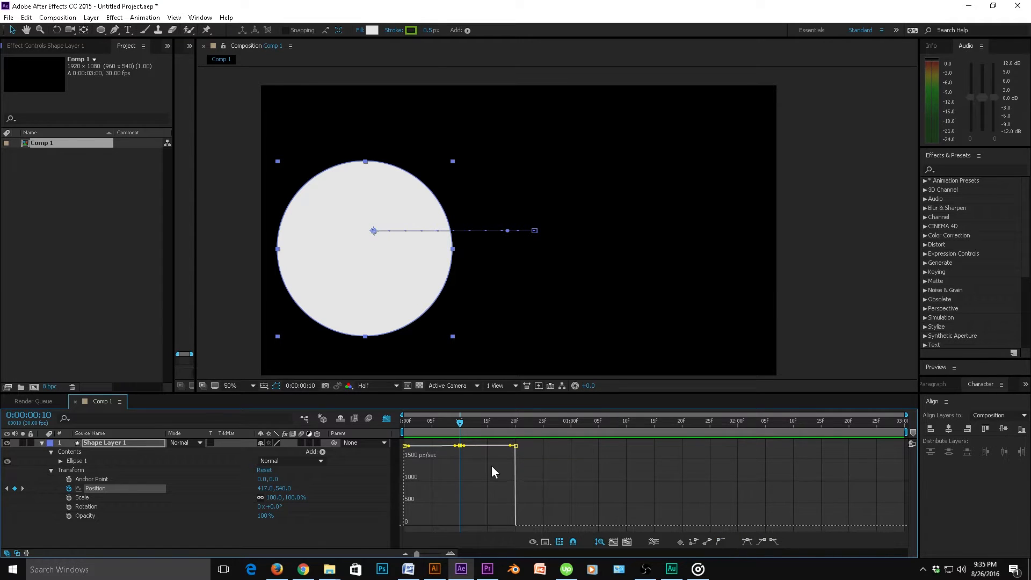
{"action": "scroll", "coordinate": [462, 446], "scroll_direction": "up", "scroll_amount": 1}
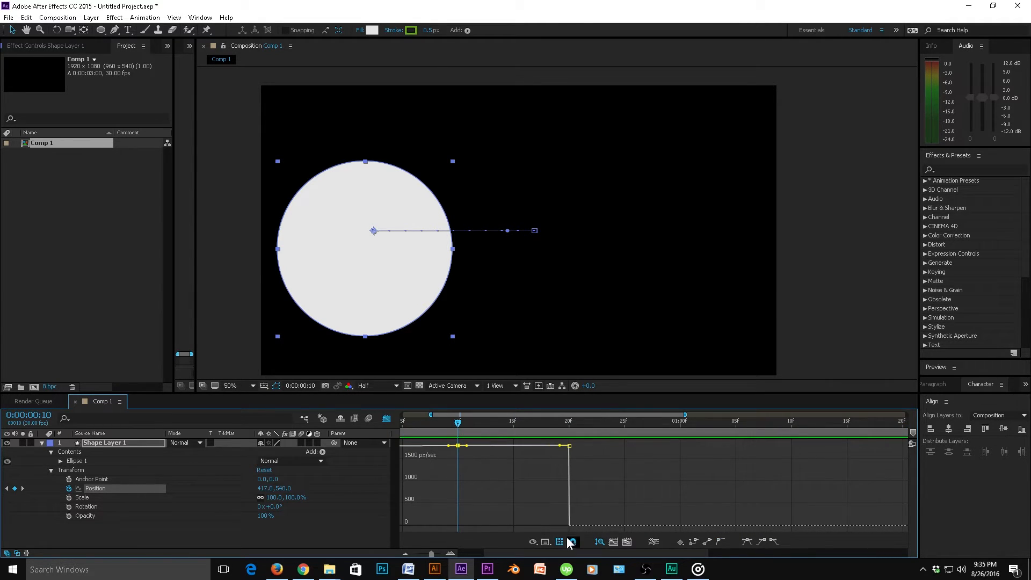
{"action": "scroll", "coordinate": [451, 424], "scroll_direction": "up", "scroll_amount": 1}
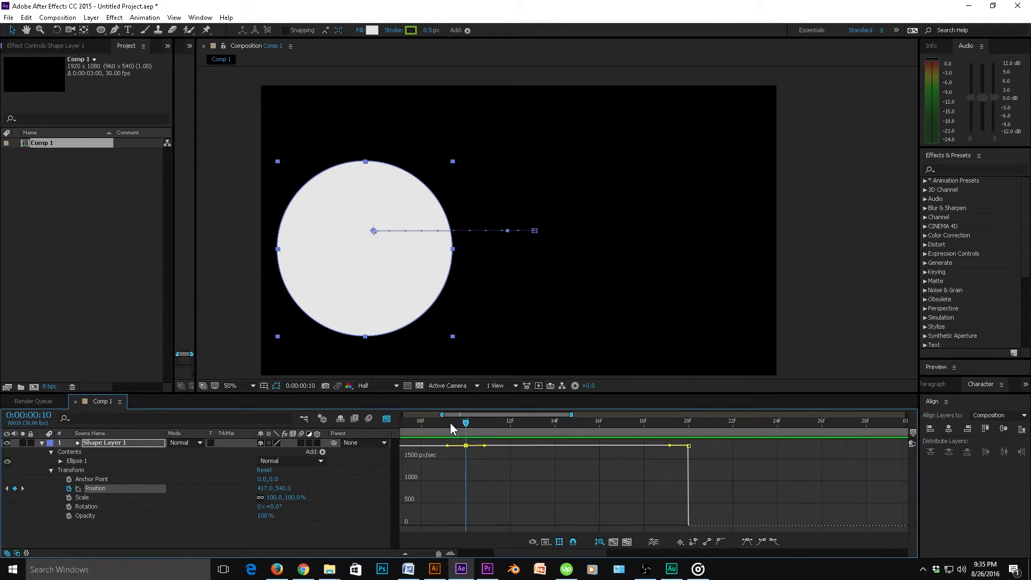
{"action": "left_click", "coordinate": [614, 543]}
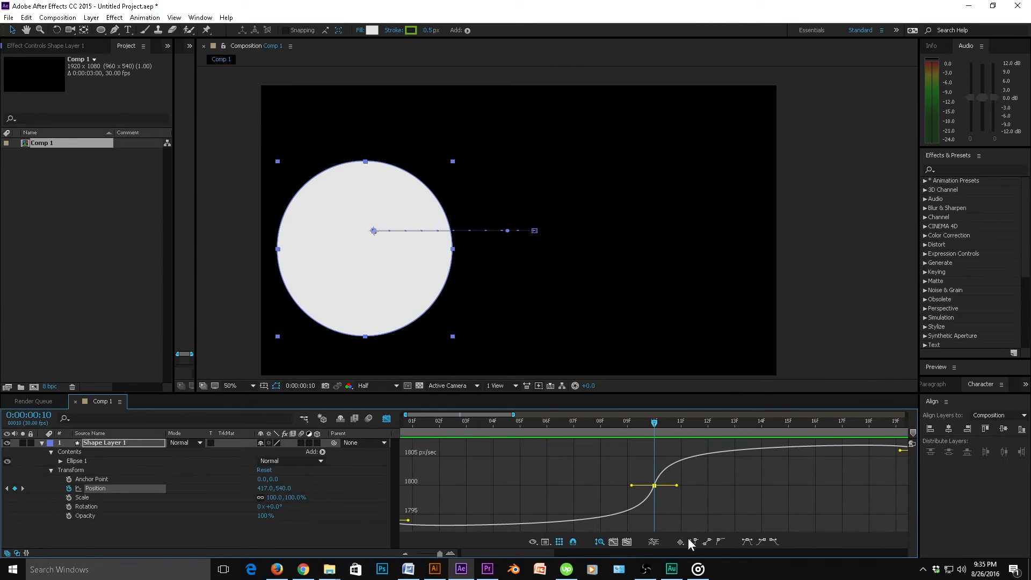
- Compare Easy Ease, Easy Ease Out and Easy Ease In on the selected keyframes' speed graph, finishing with Easy Ease
{"action": "left_click", "coordinate": [747, 542]}
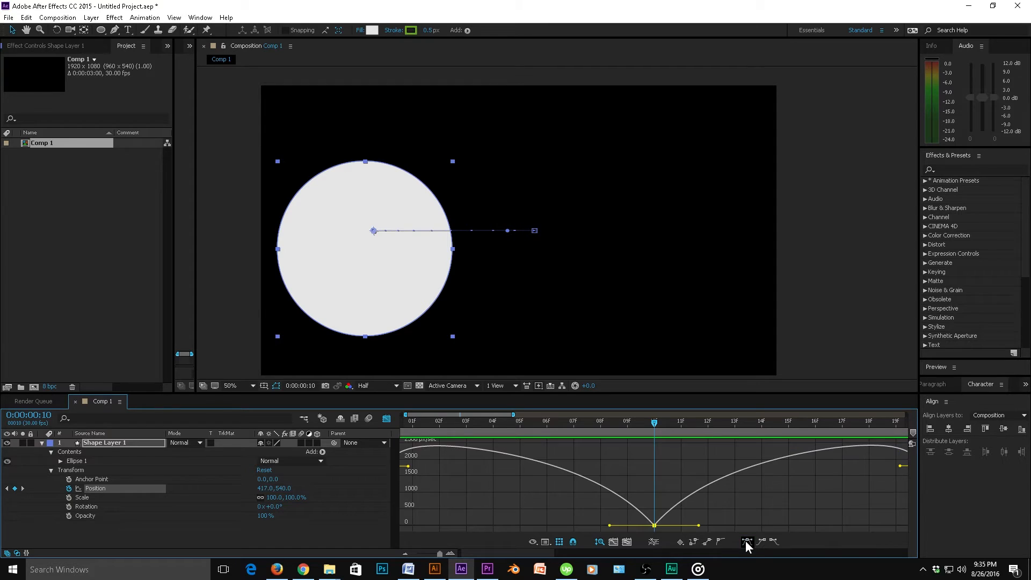
{"action": "left_click", "coordinate": [773, 541]}
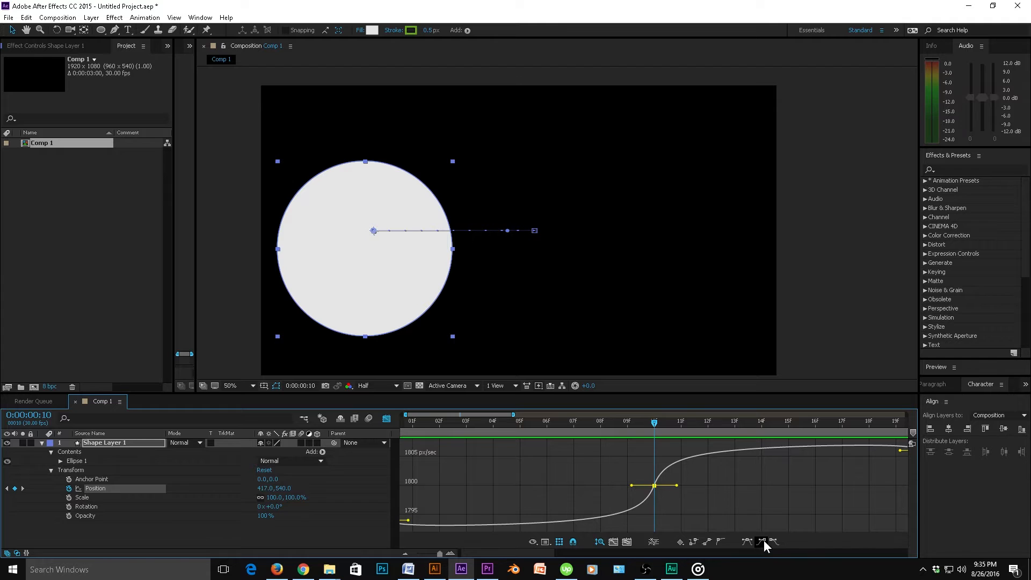
{"action": "left_click", "coordinate": [770, 542]}
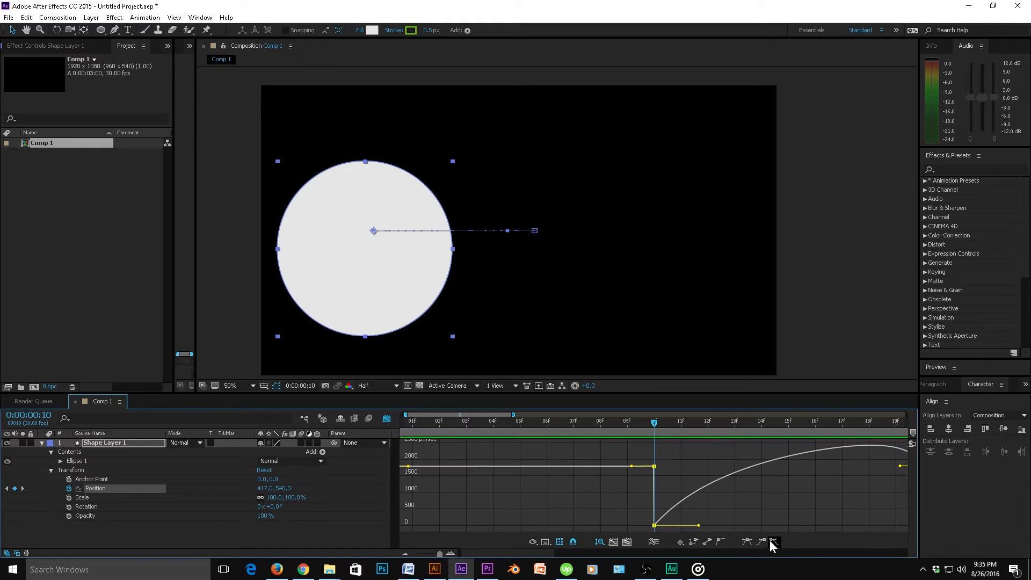
{"action": "left_click", "coordinate": [760, 542]}
{"action": "left_click", "coordinate": [762, 541]}
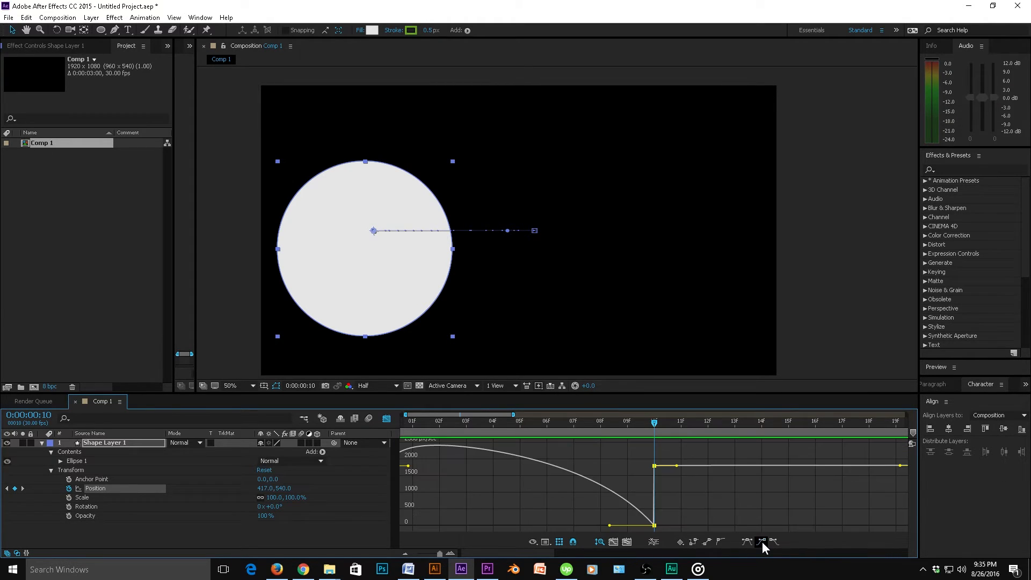
{"action": "left_click", "coordinate": [747, 542]}
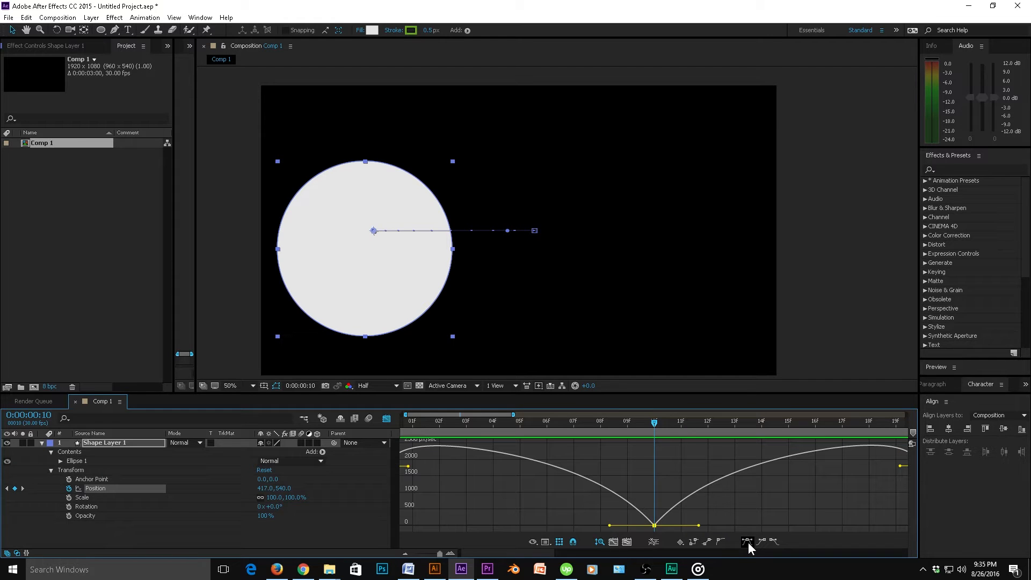
- Fit the selected keyframes to the graph view and separate the Position property into X and Y dimensions
{"action": "left_click", "coordinate": [626, 545]}
{"action": "left_click", "coordinate": [618, 544]}
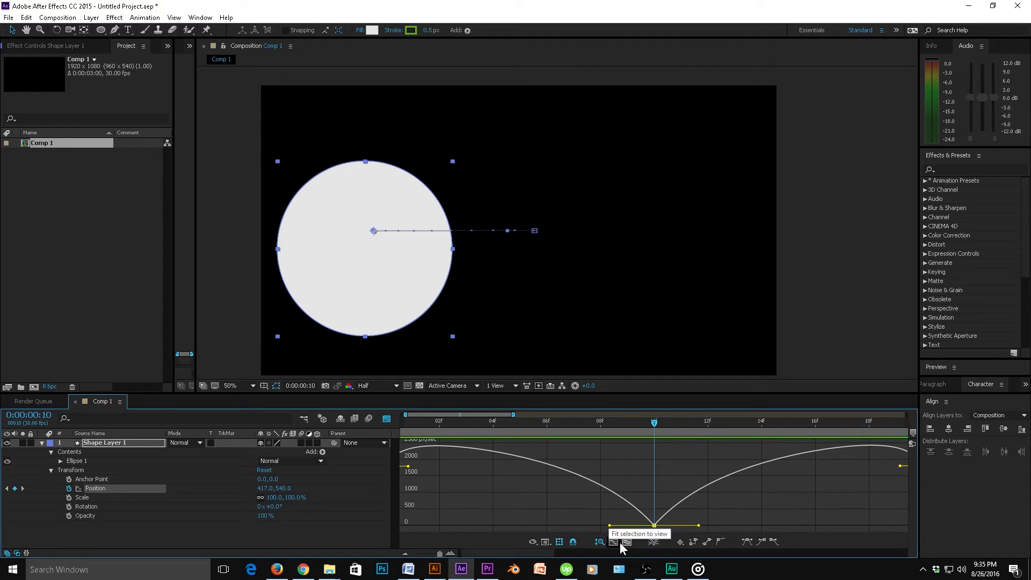
{"action": "left_click", "coordinate": [654, 542]}
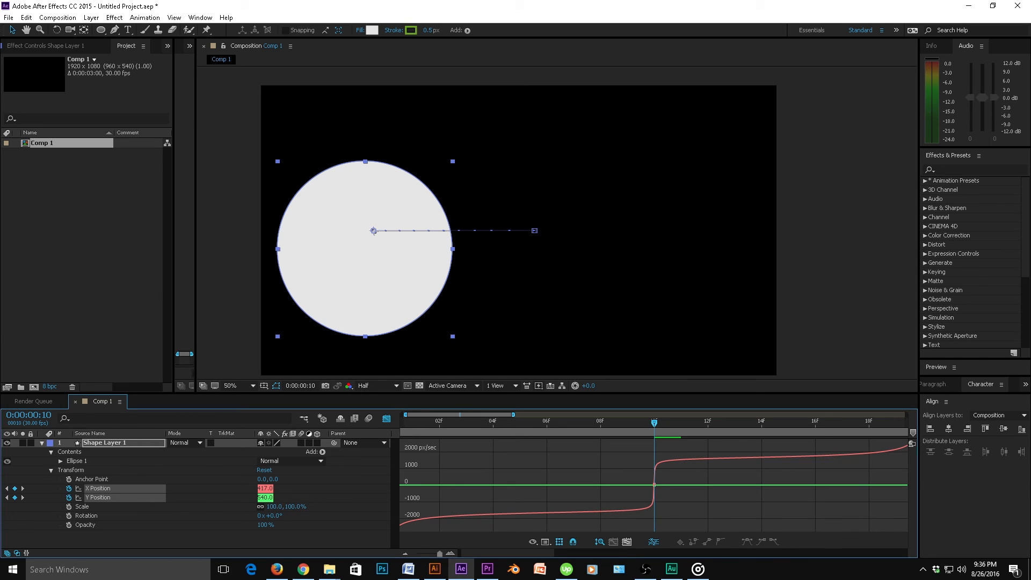
{"action": "key", "text": "alt+Tab"}
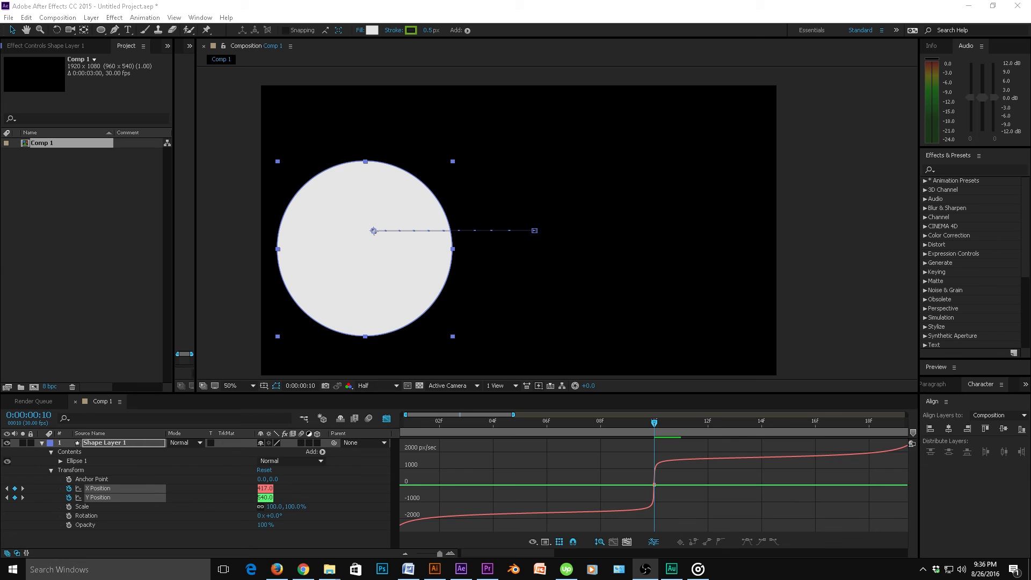